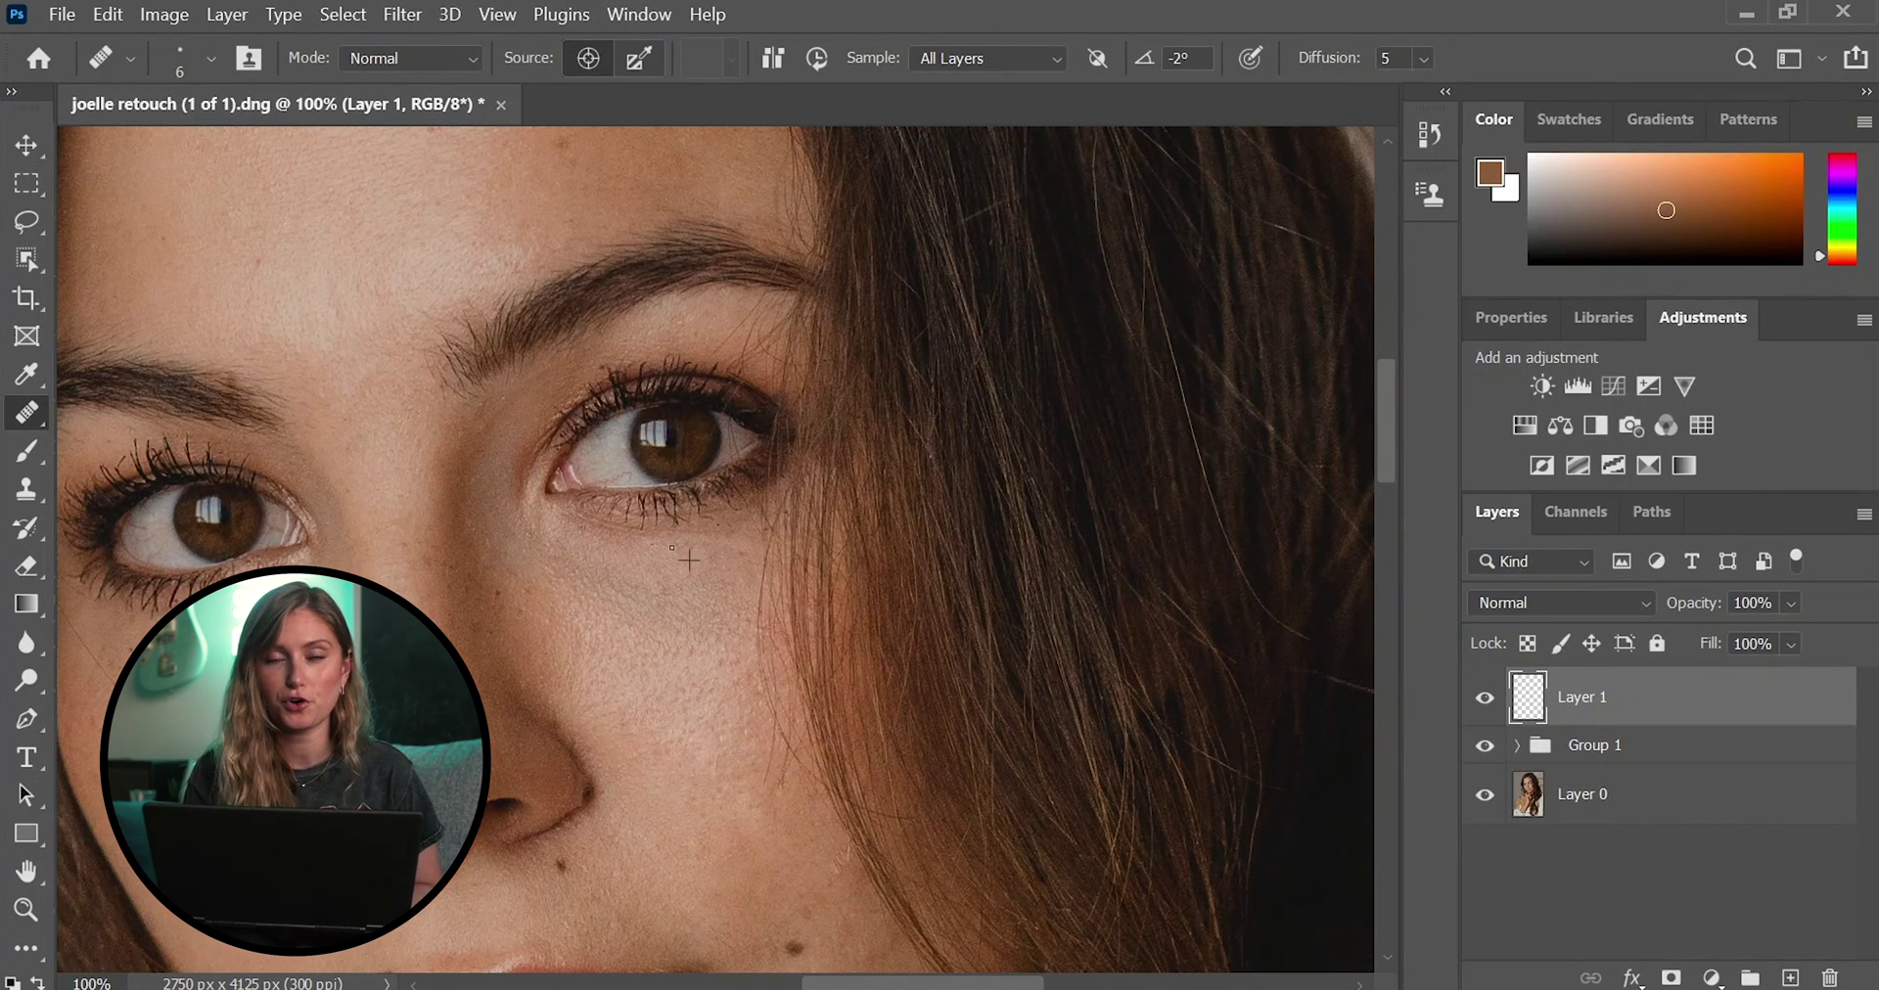
drag(823, 980, 784, 980)
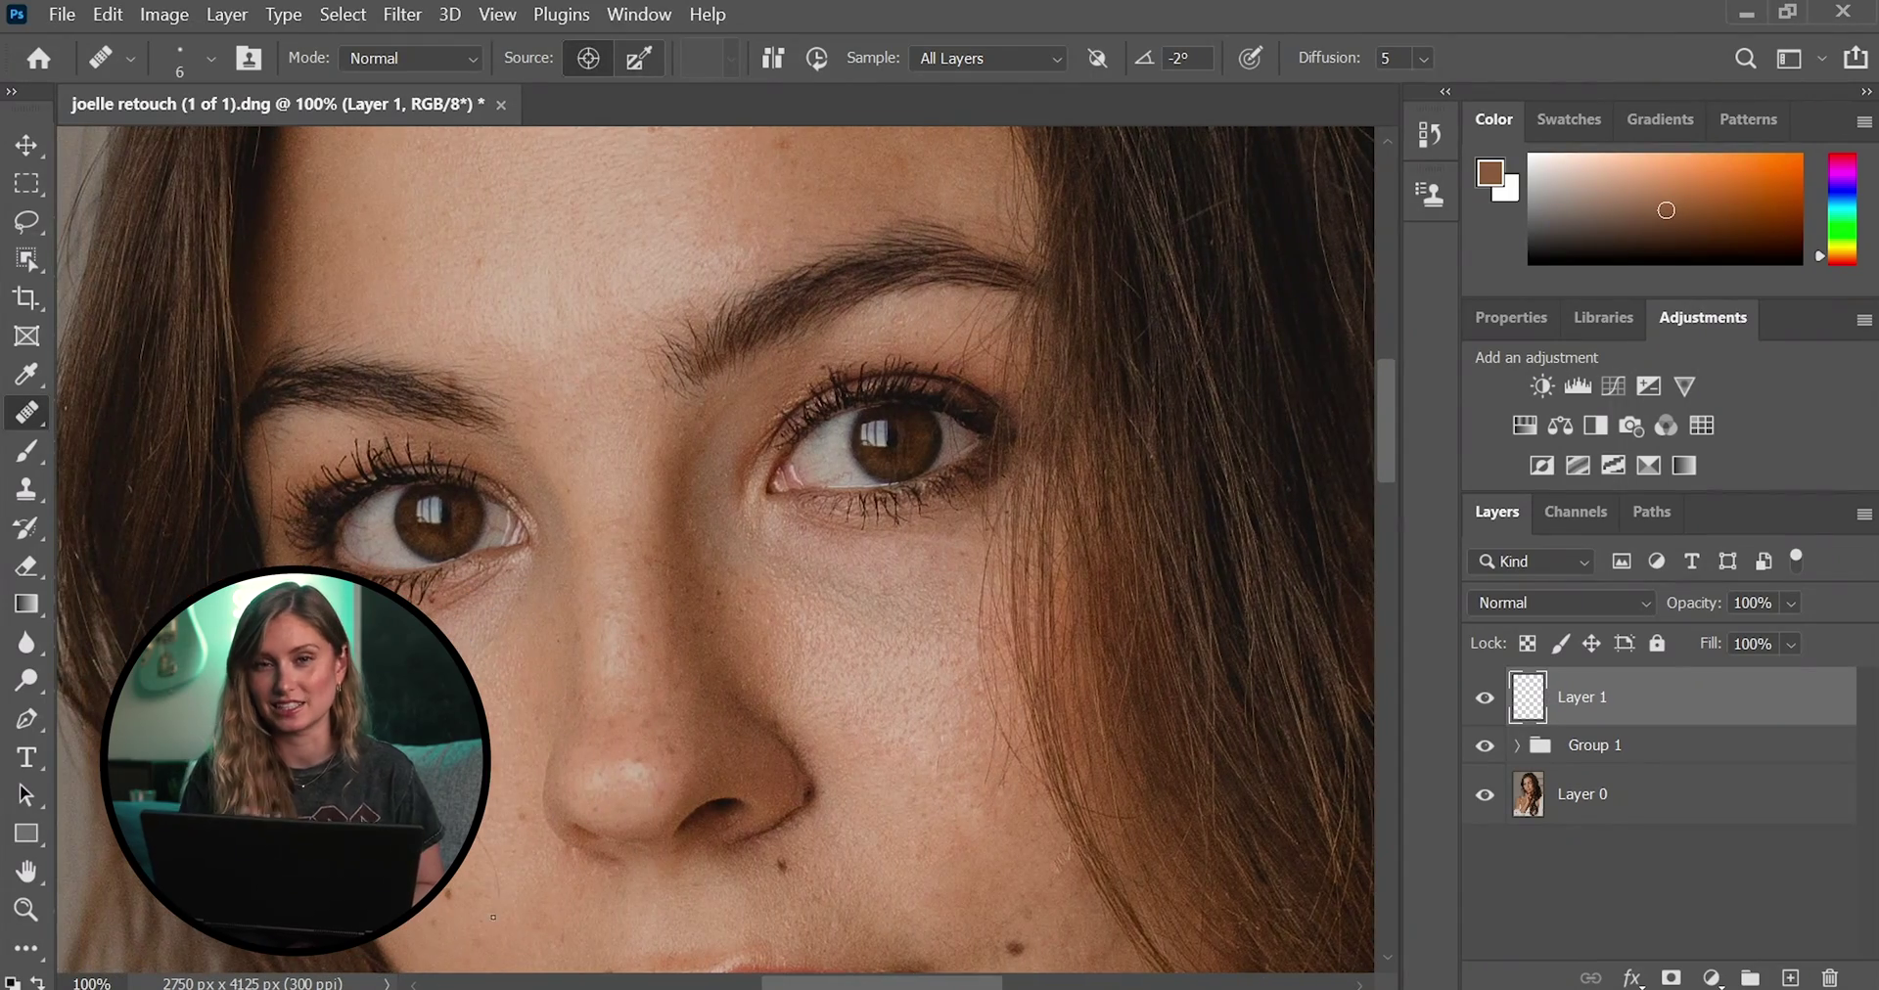
scroll(598, 649, up, 3)
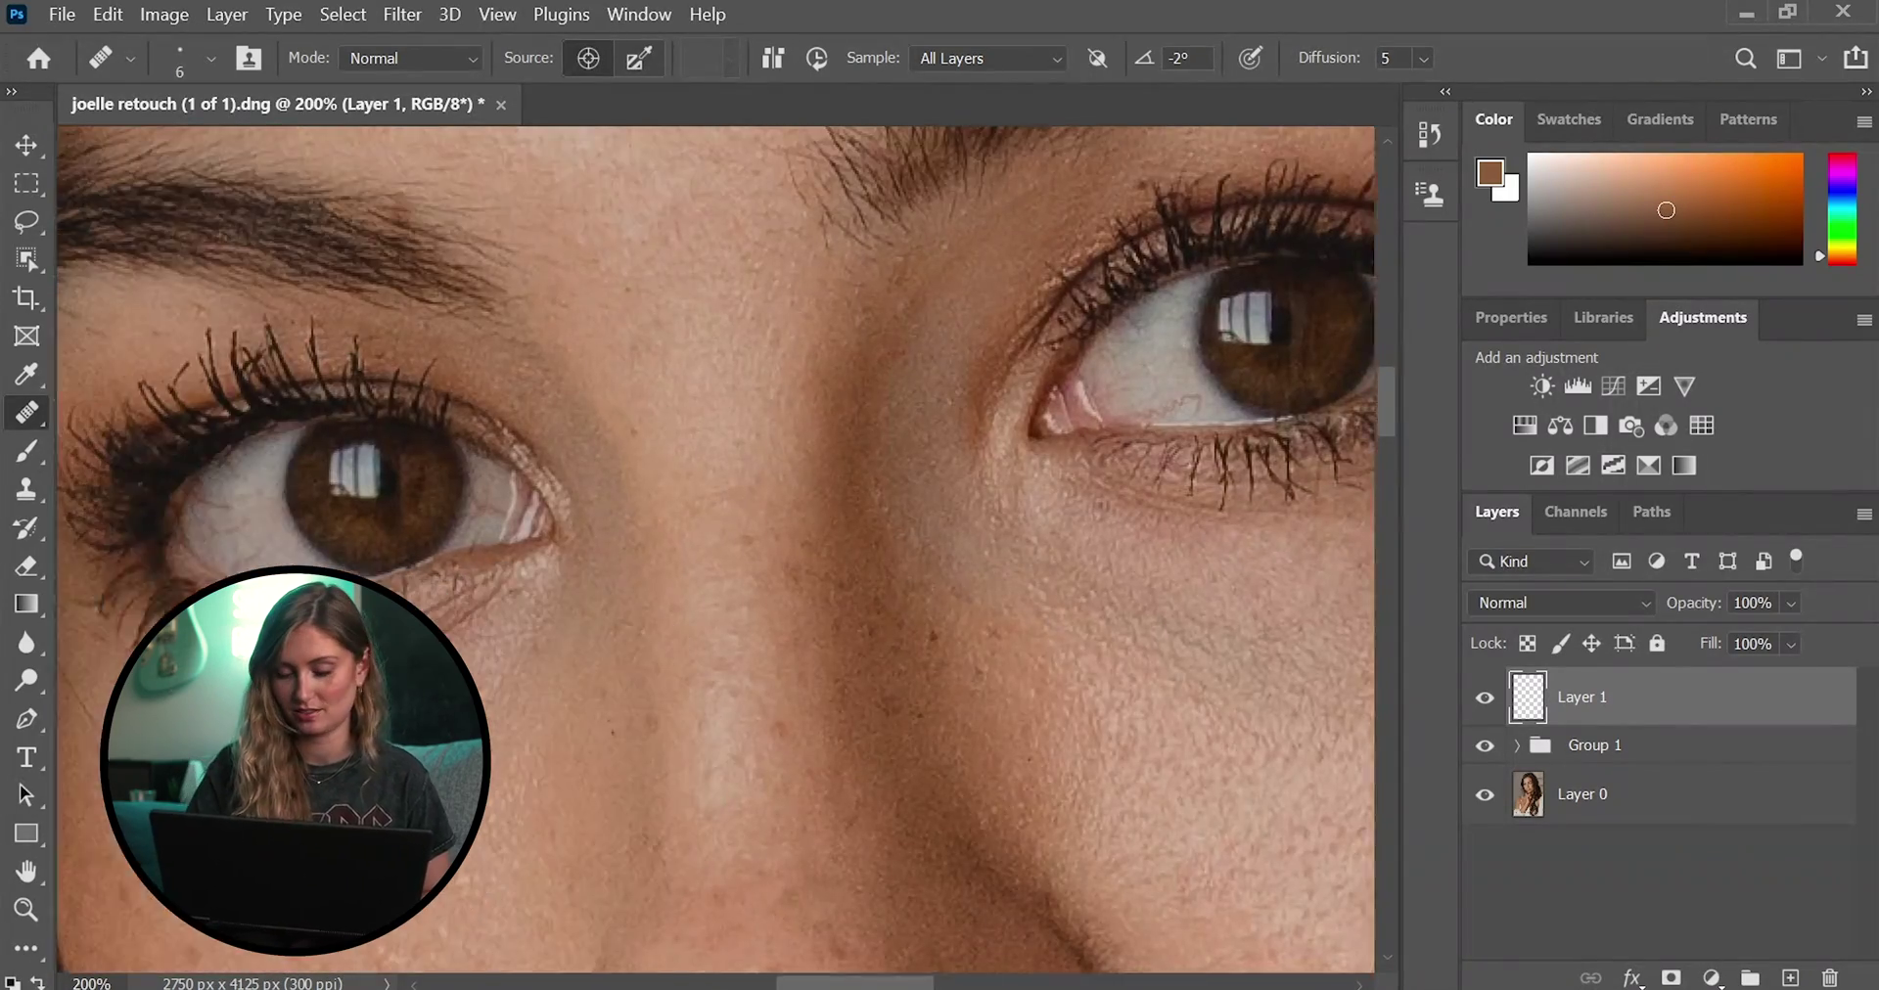
scroll(299, 336, up, 5)
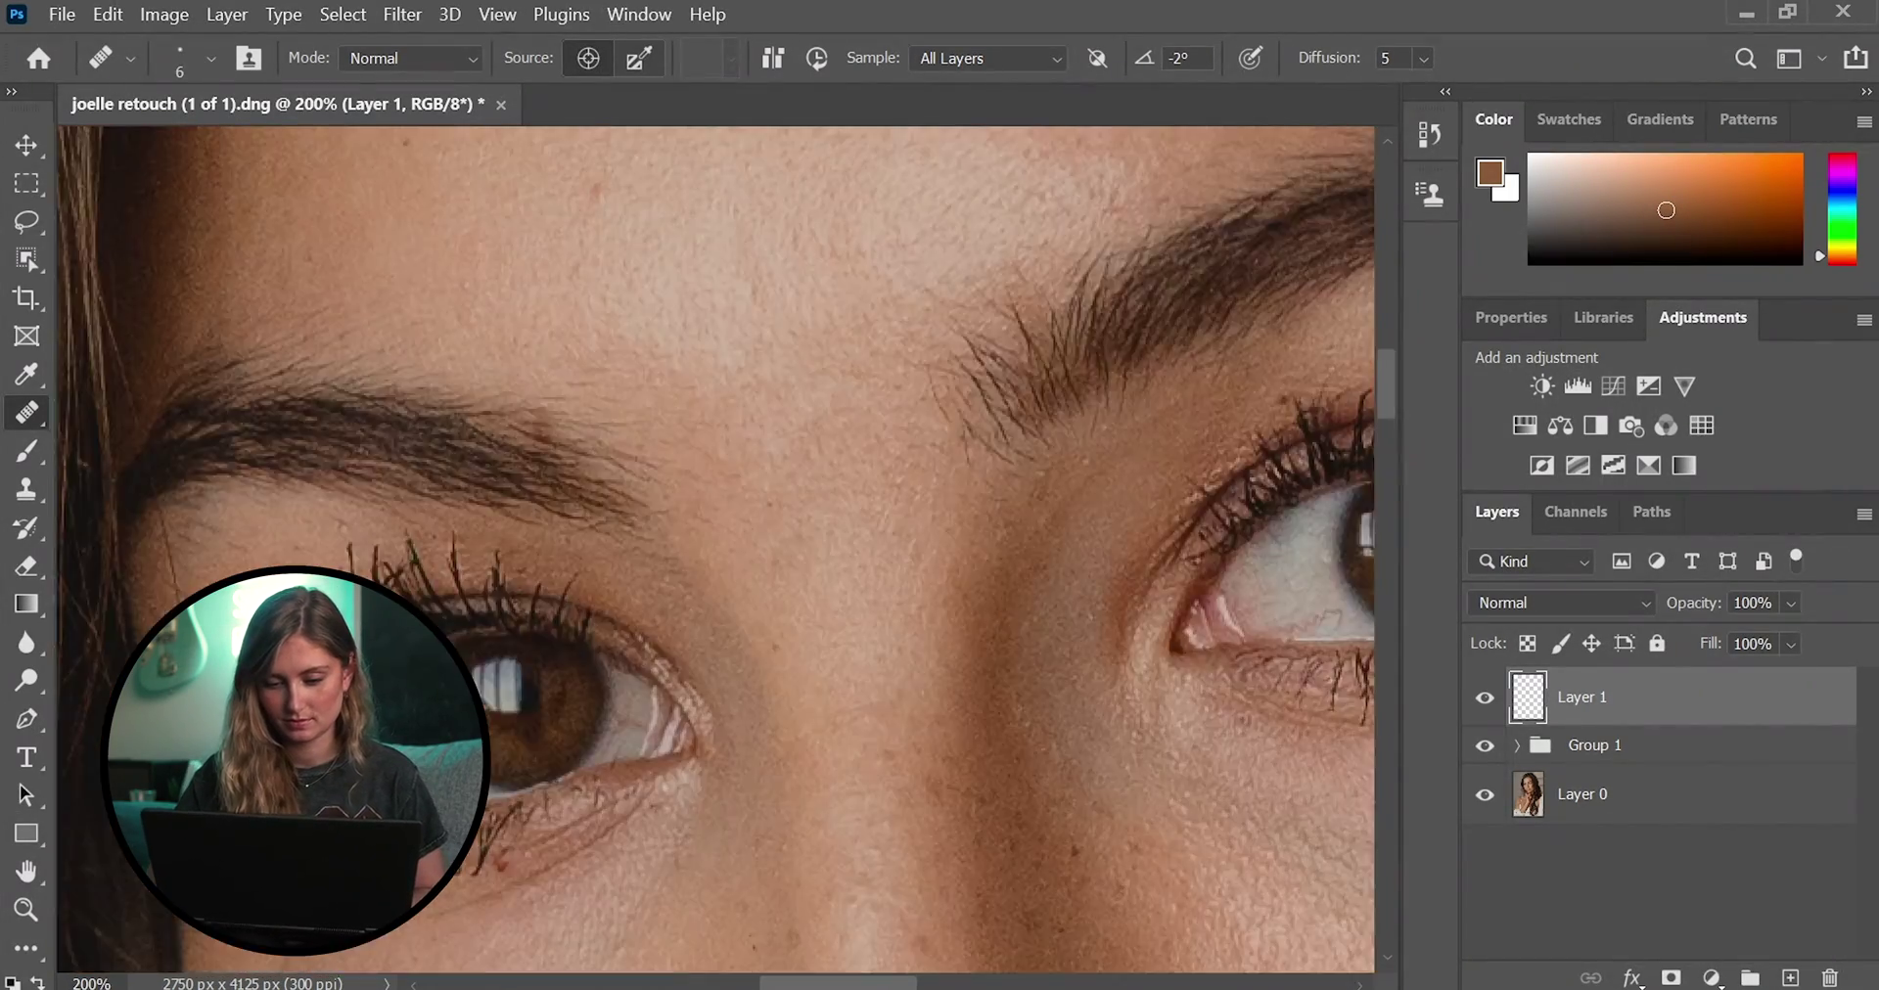
scroll(943, 436, up, 6)
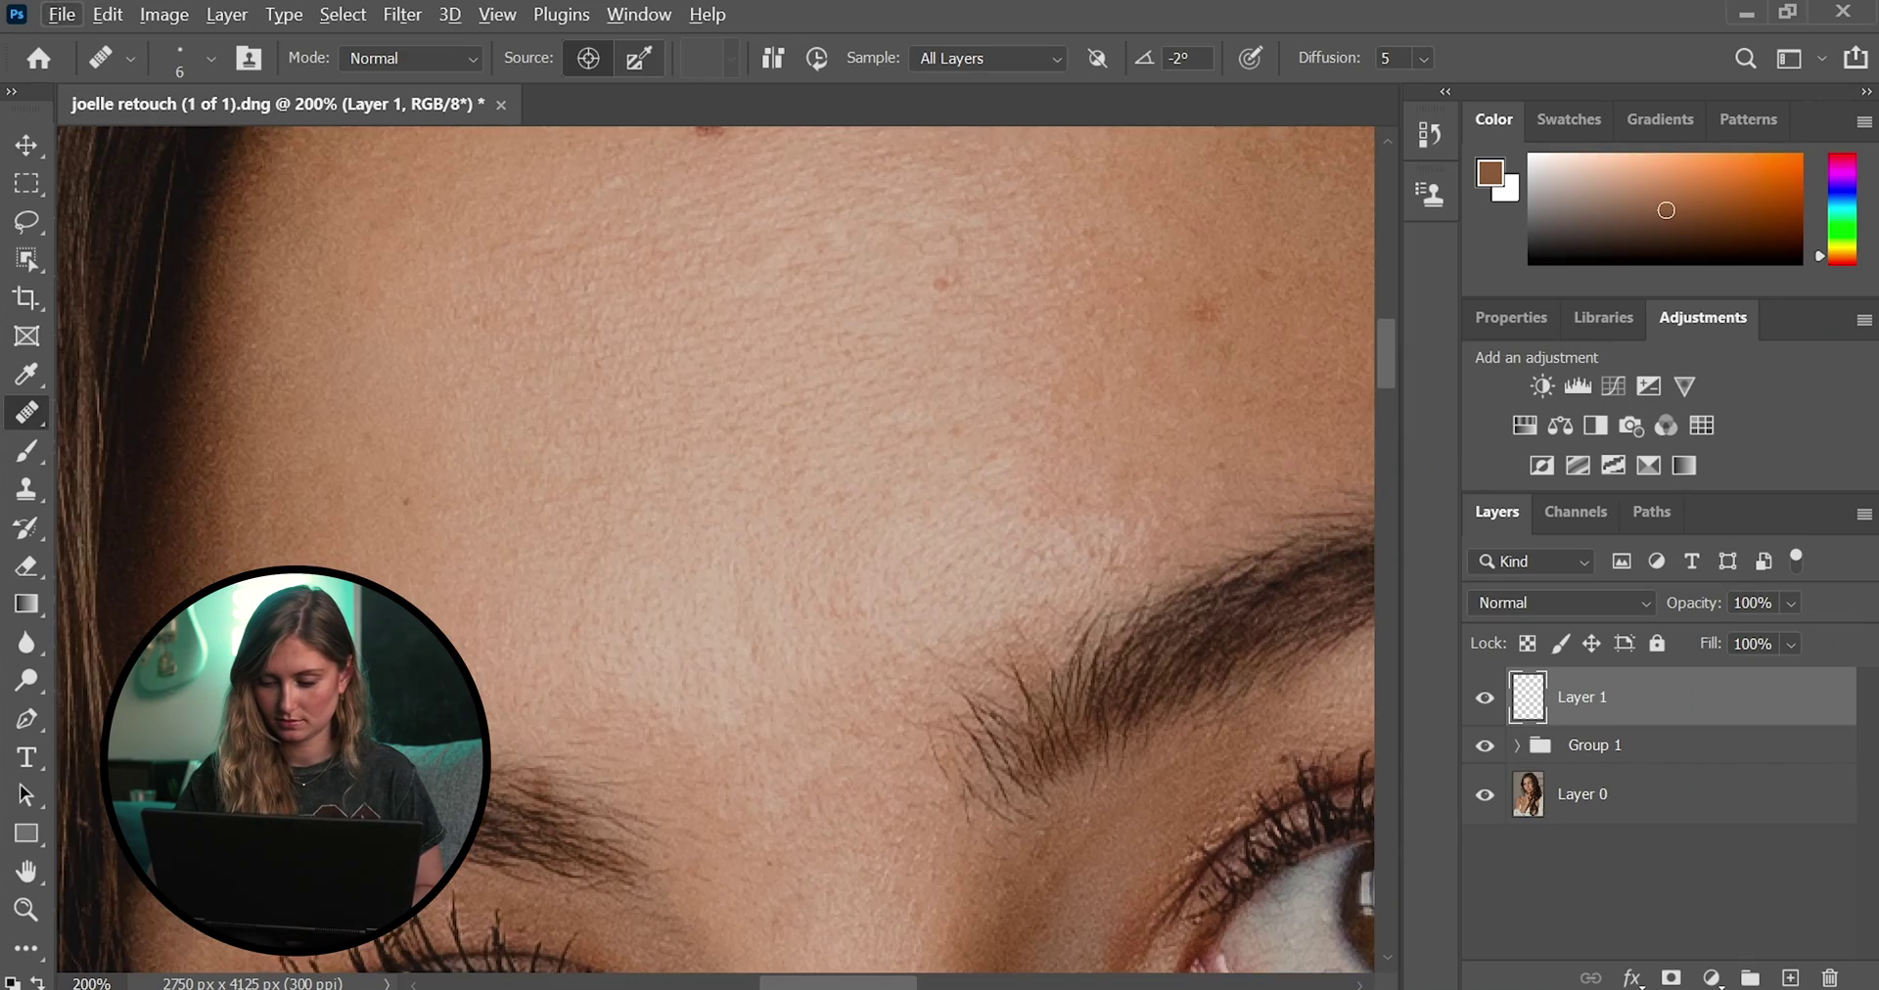
scroll(944, 437, down, 4)
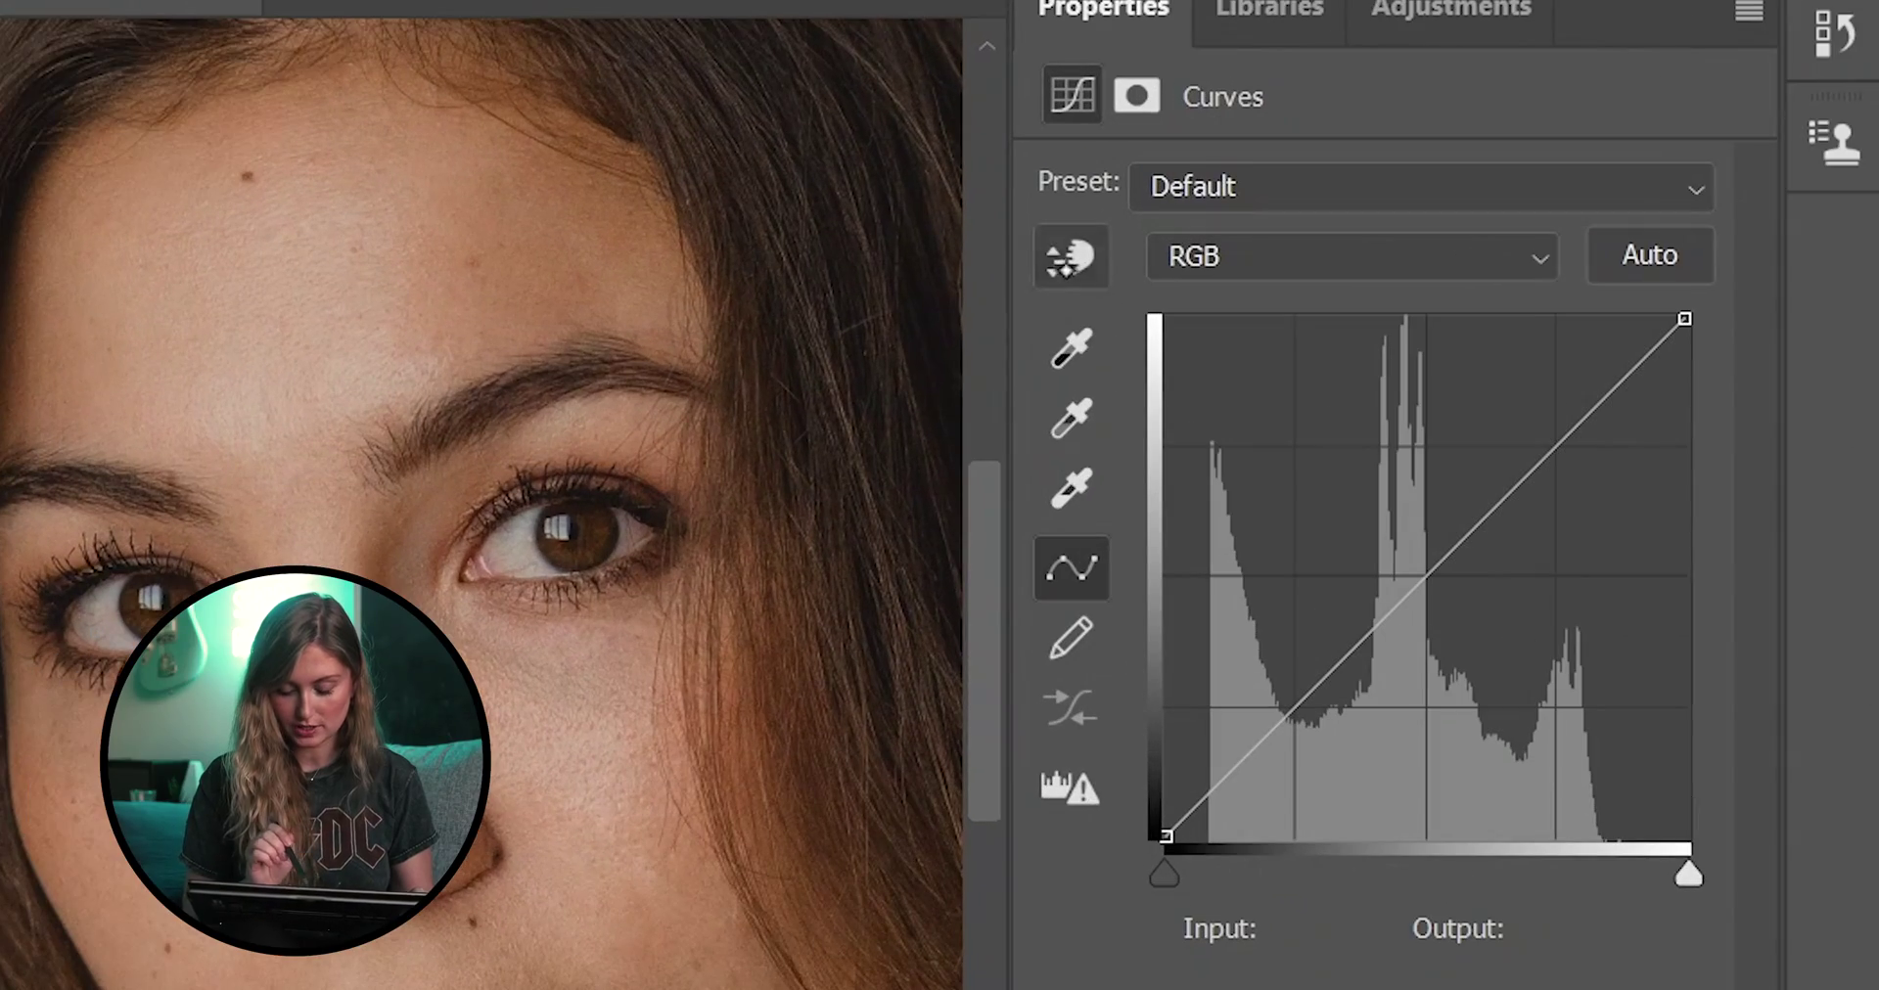
Step: Turn on the on-image adjustment tool for the Curves adjustment layer
click(617, 701)
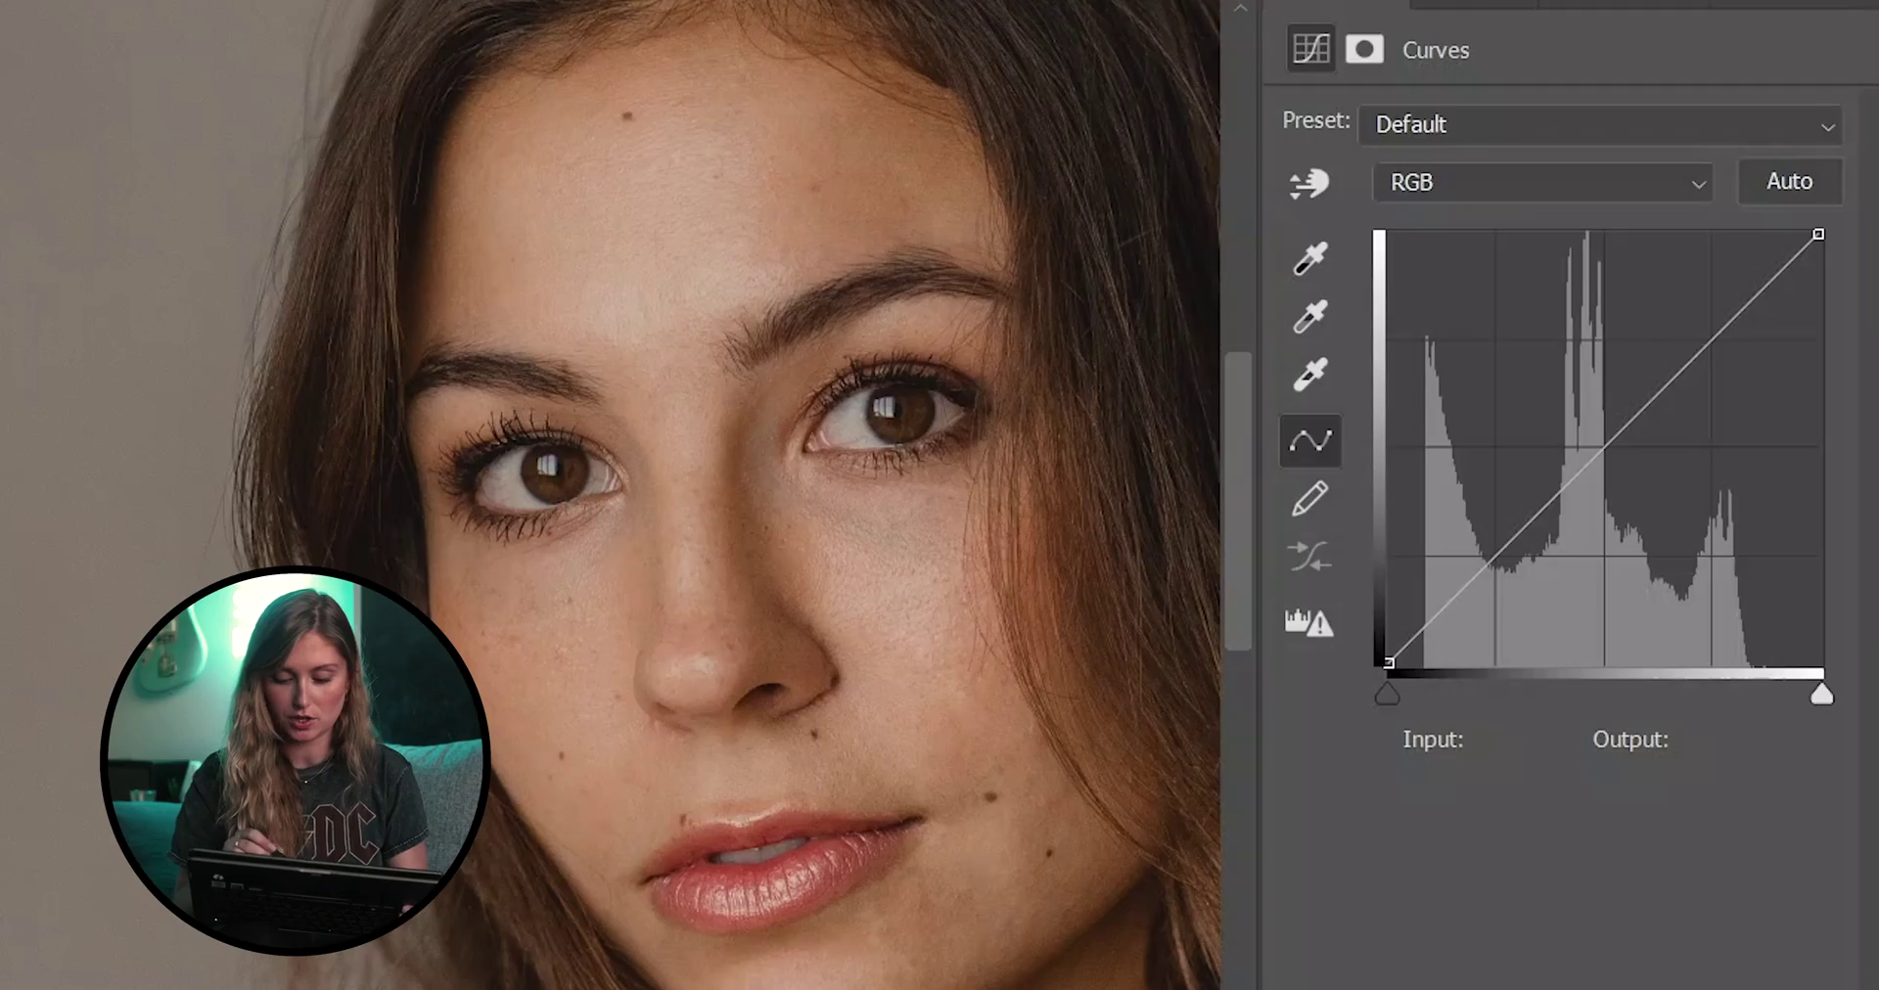
click(1309, 182)
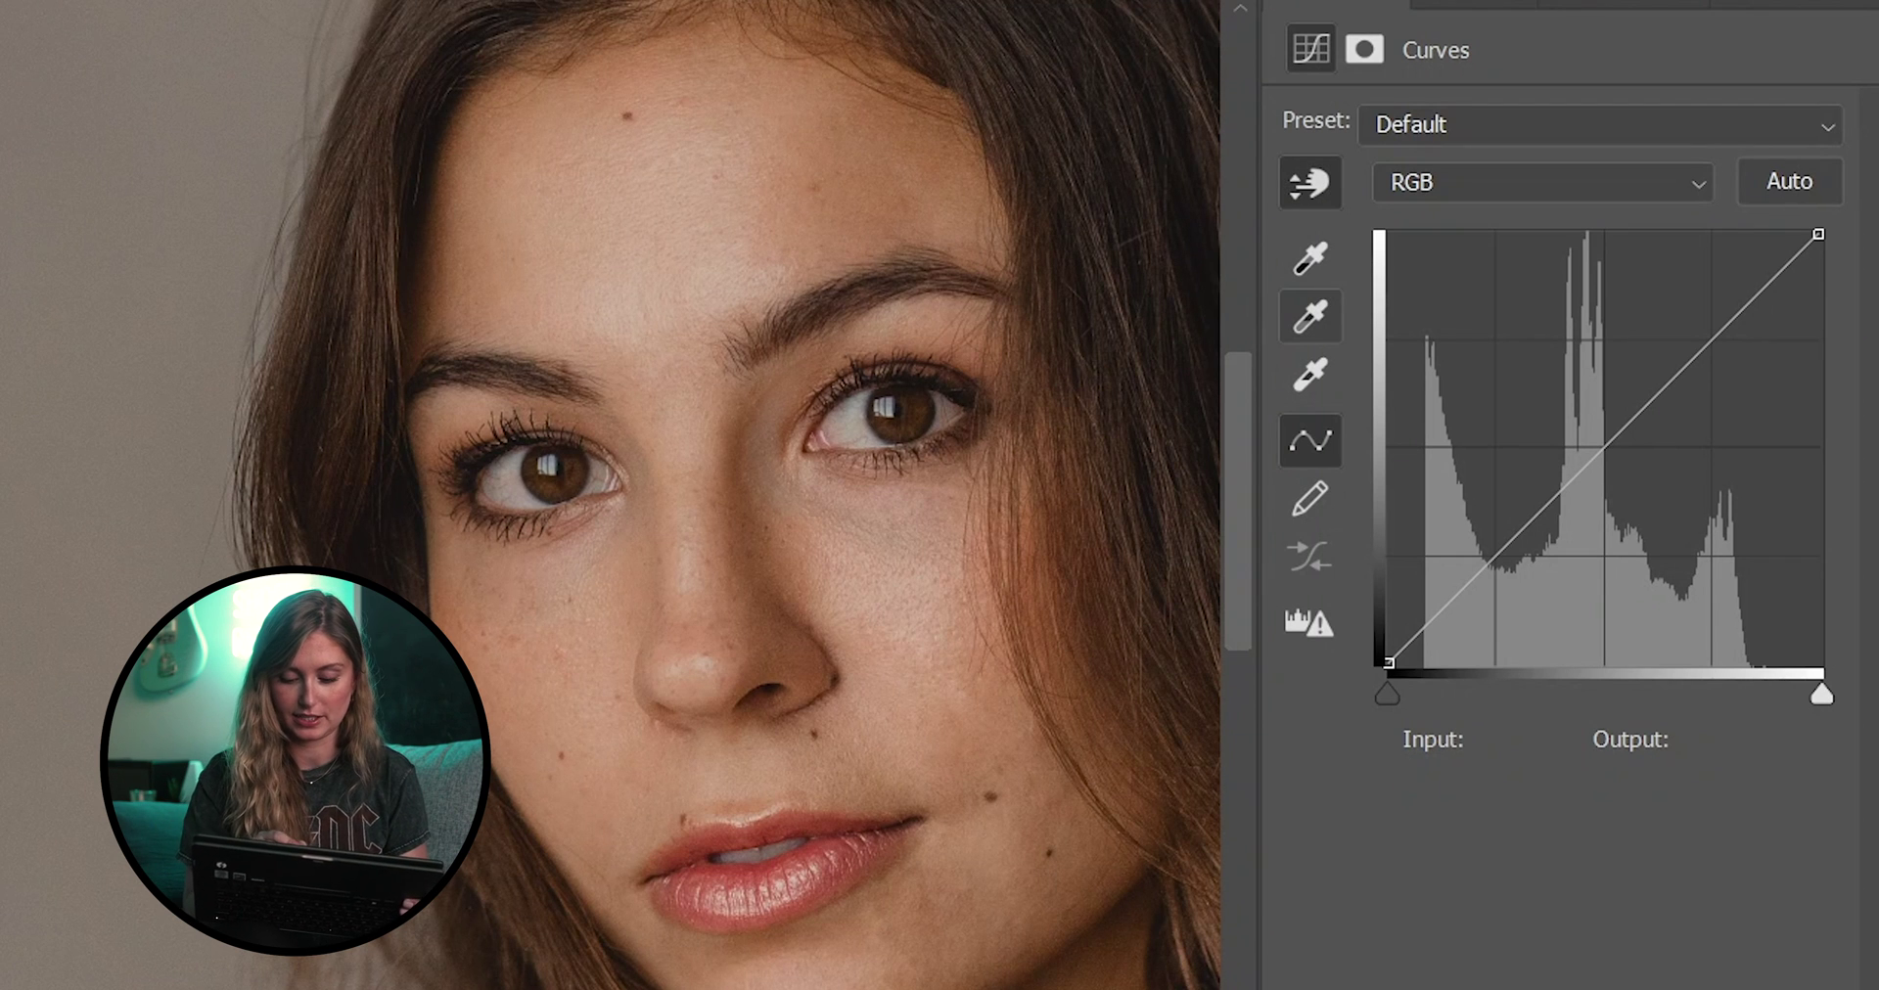
click(911, 608)
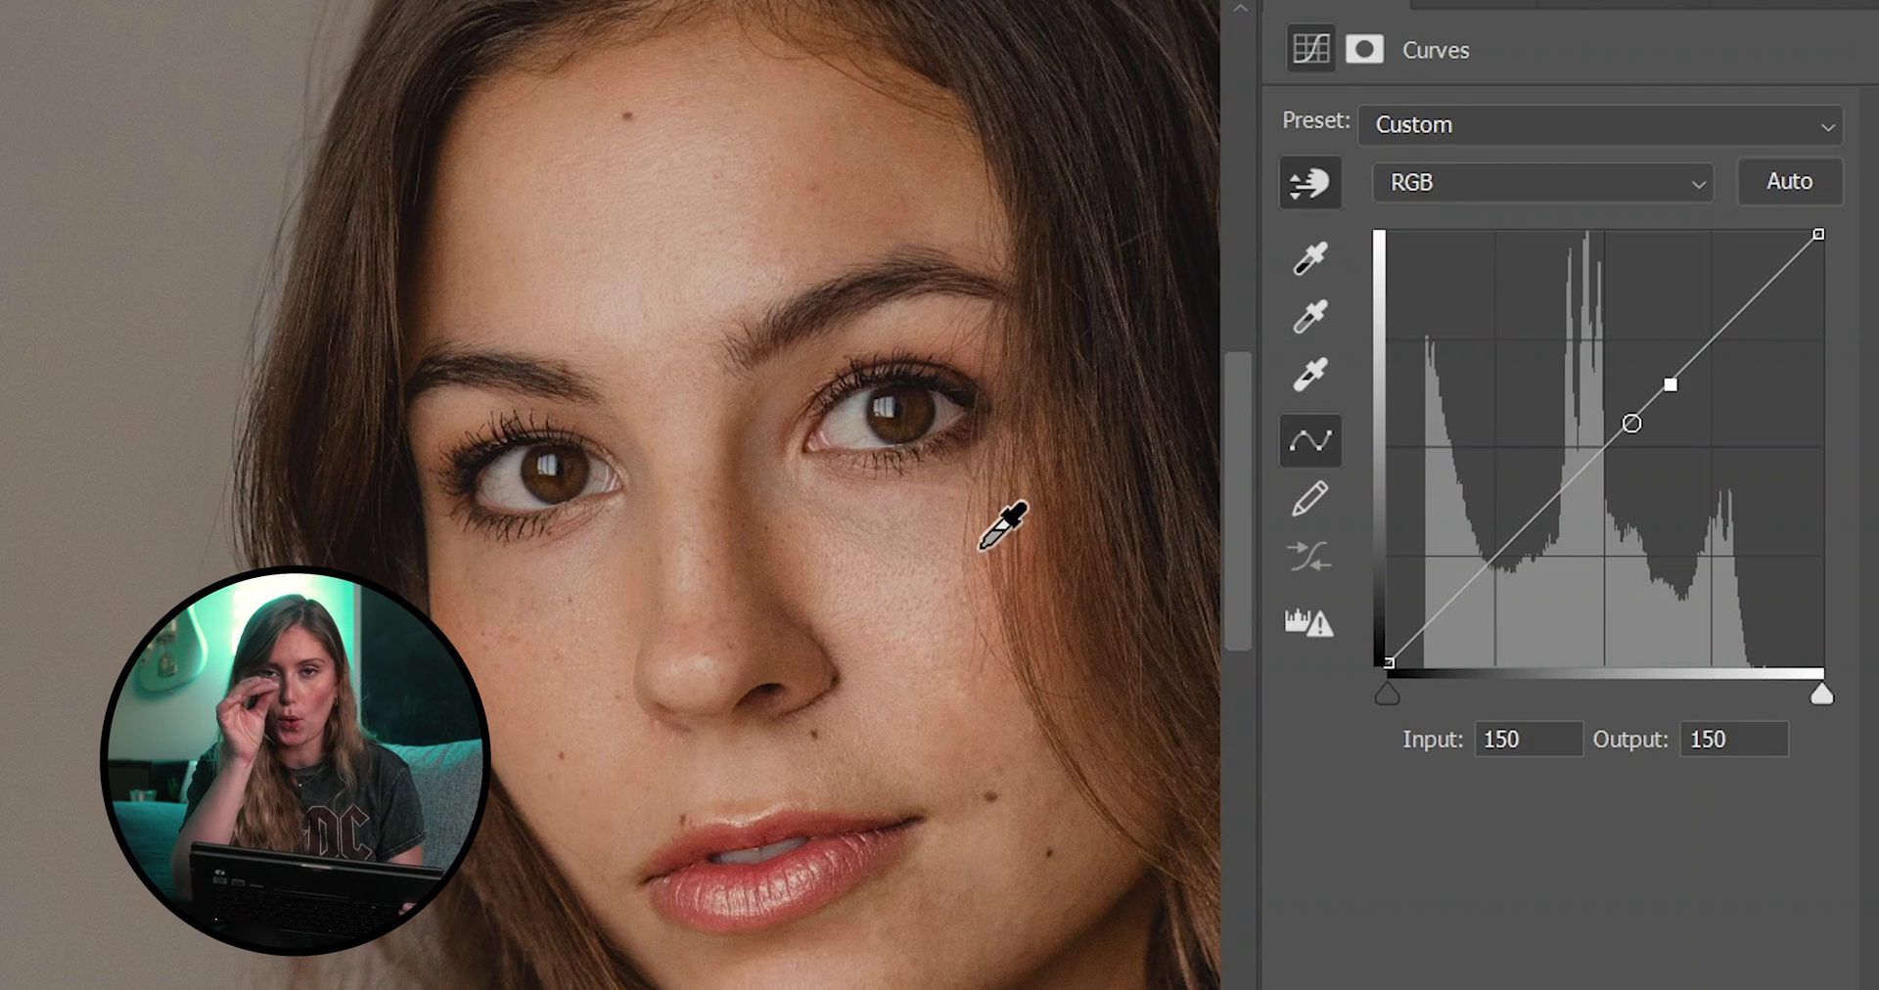
click(720, 277)
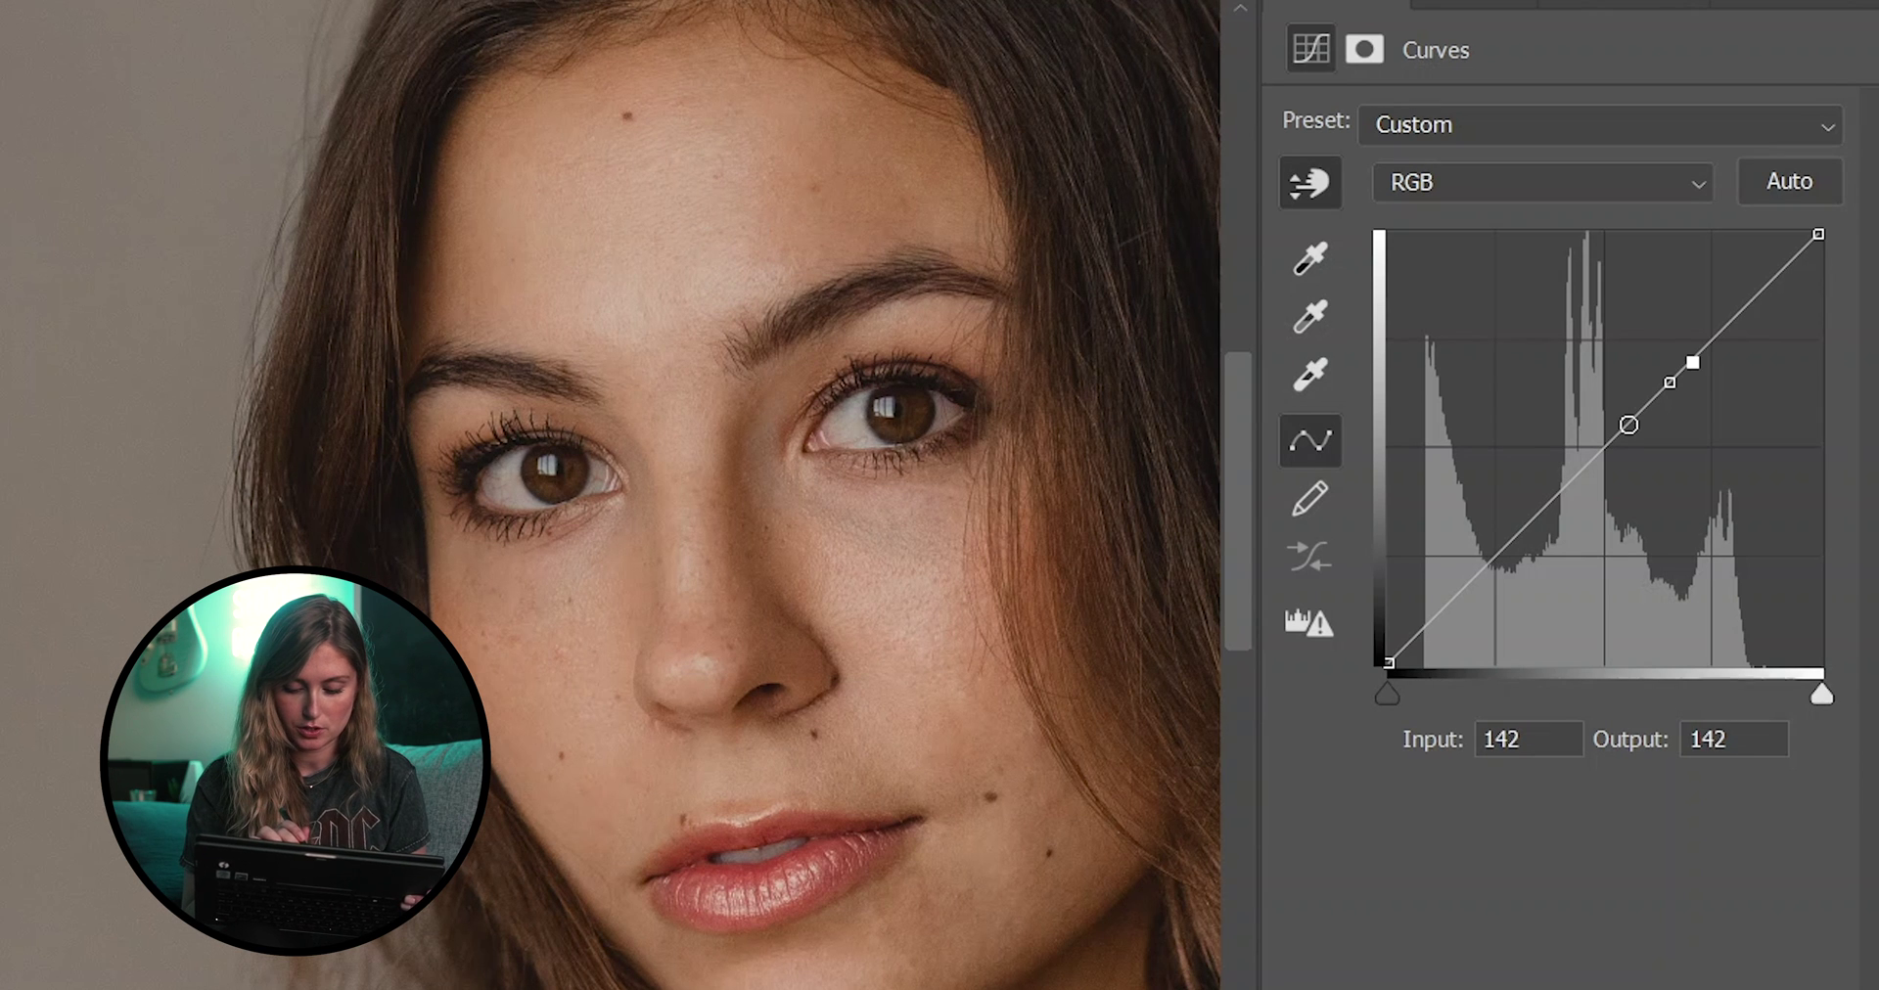
key(ctrl+z)
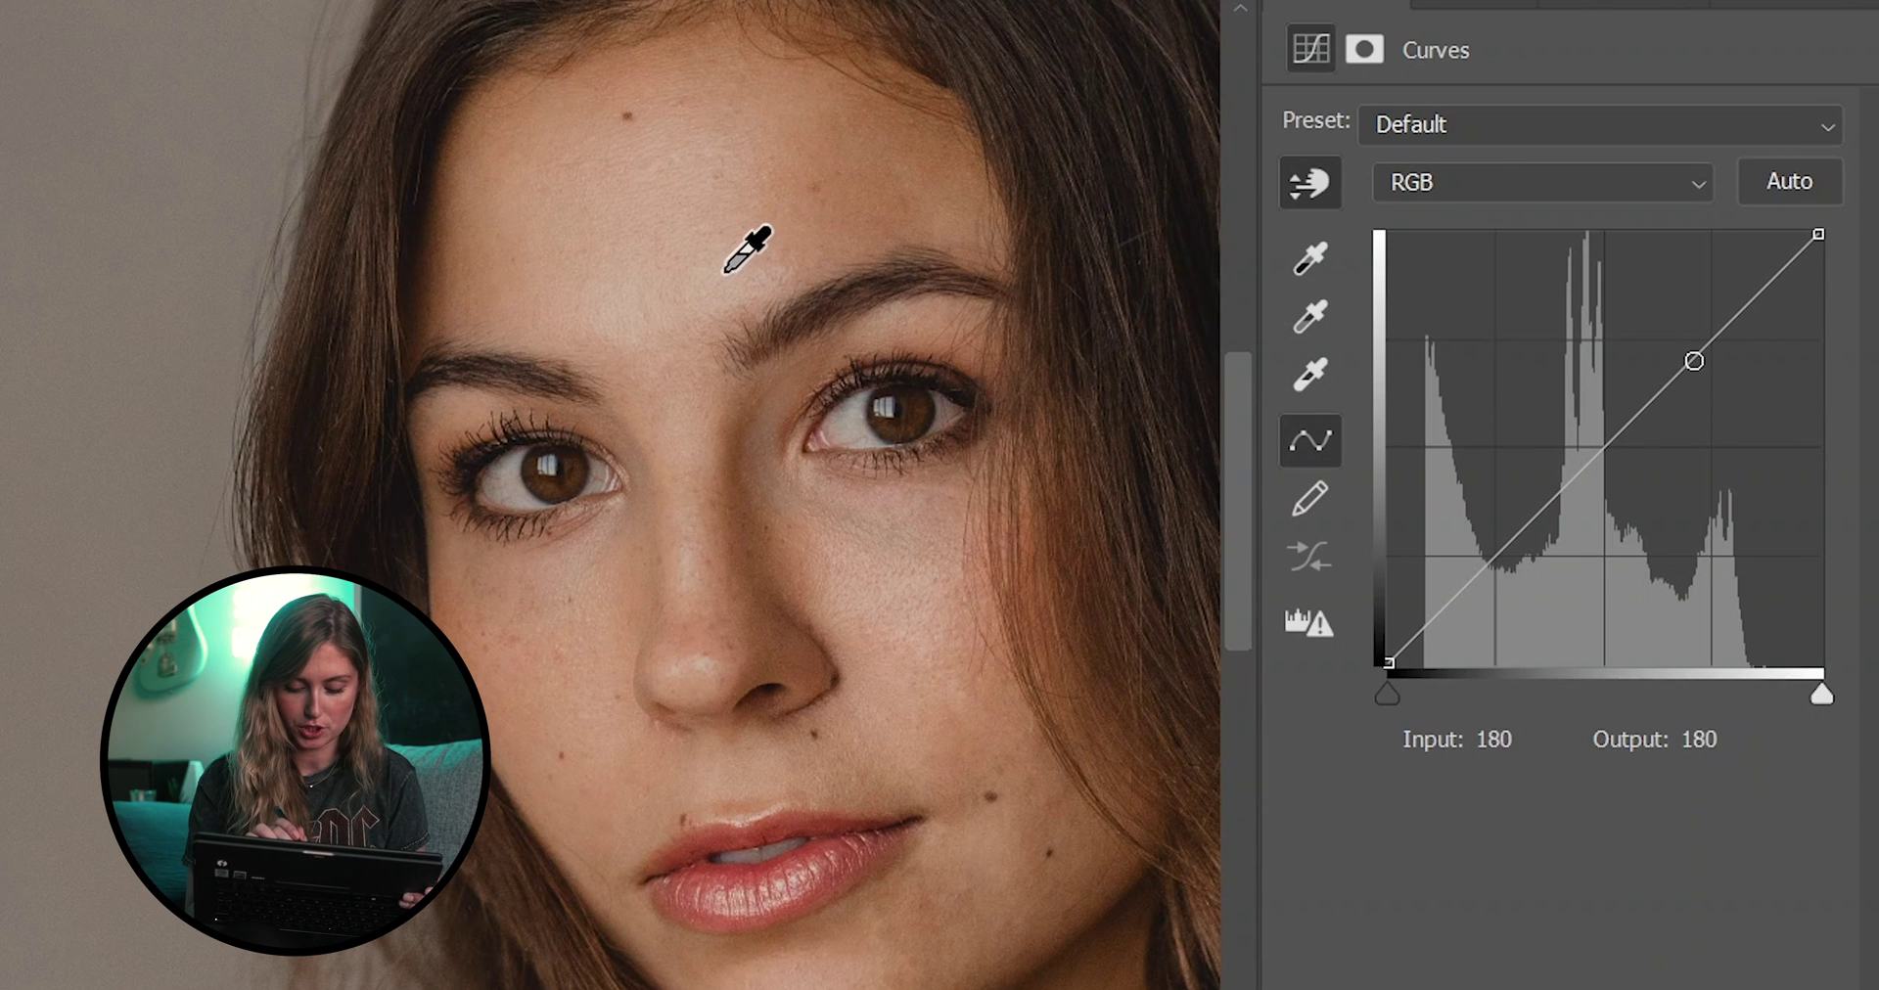
Step: Brighten the forehead highlights and darken the nose shadow by adjusting the curve directly from those areas of the photo
drag(734, 252, 704, 238)
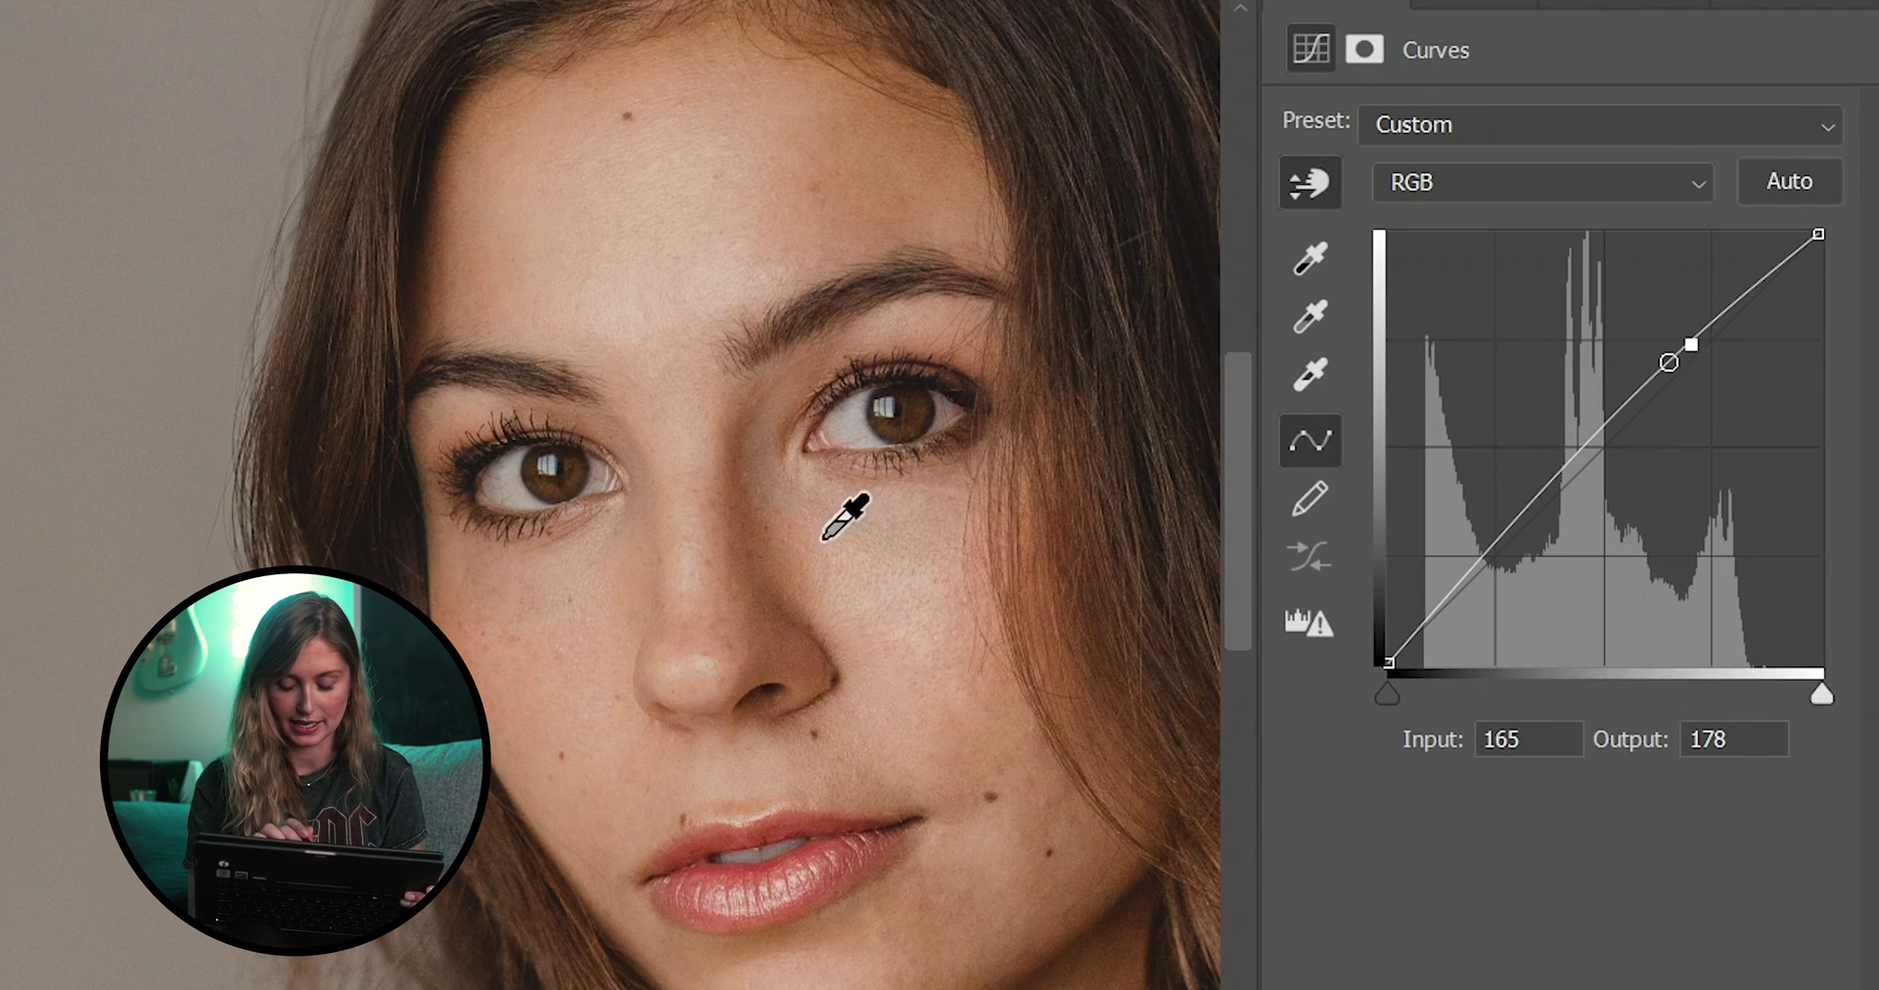
drag(738, 486, 790, 534)
Step: Lift the curve's black point, pull its white point inward, and set the highlight point to input 169, output 190
drag(1389, 662, 1379, 642)
drag(1818, 234, 1757, 233)
mouse_move(1531, 541)
mouse_down()
mouse_move(1516, 553)
mouse_move(1540, 533)
mouse_up()
drag(1689, 343, 1674, 344)
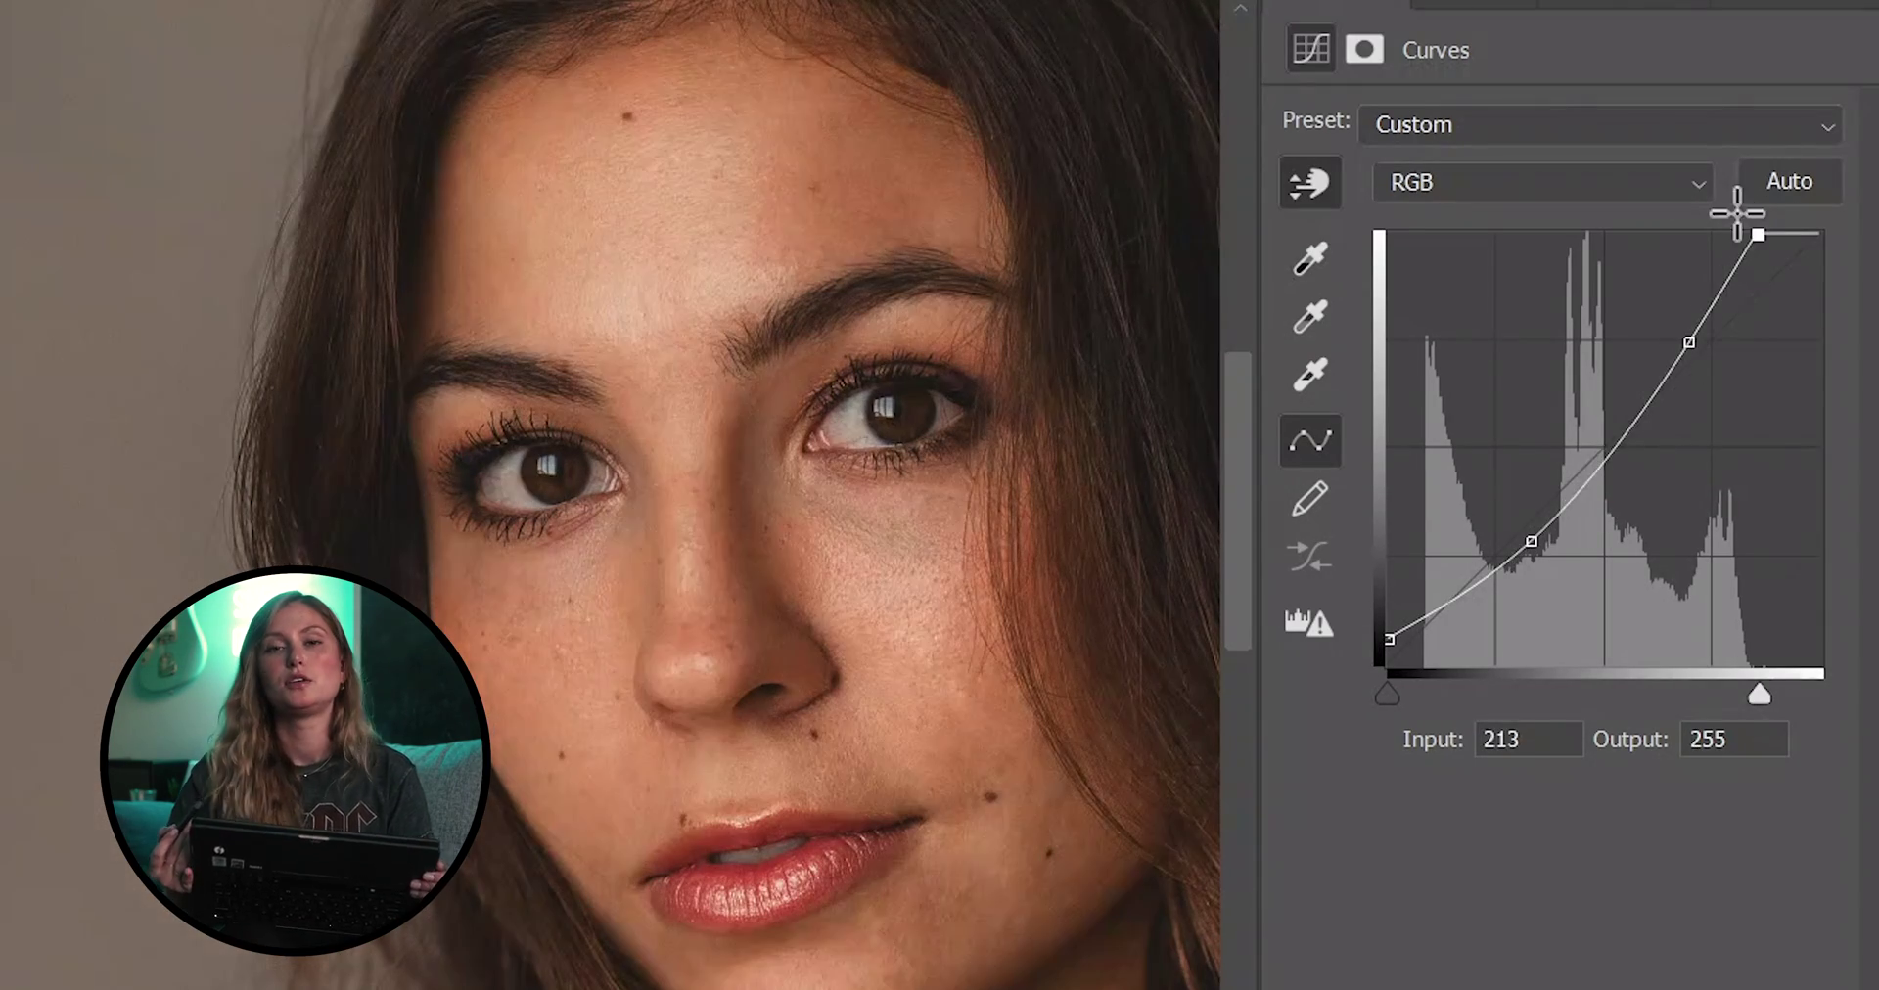
drag(1761, 200, 1736, 212)
mouse_move(1523, 541)
mouse_down()
mouse_move(1504, 552)
mouse_move(1539, 538)
mouse_up()
drag(1674, 338, 1668, 340)
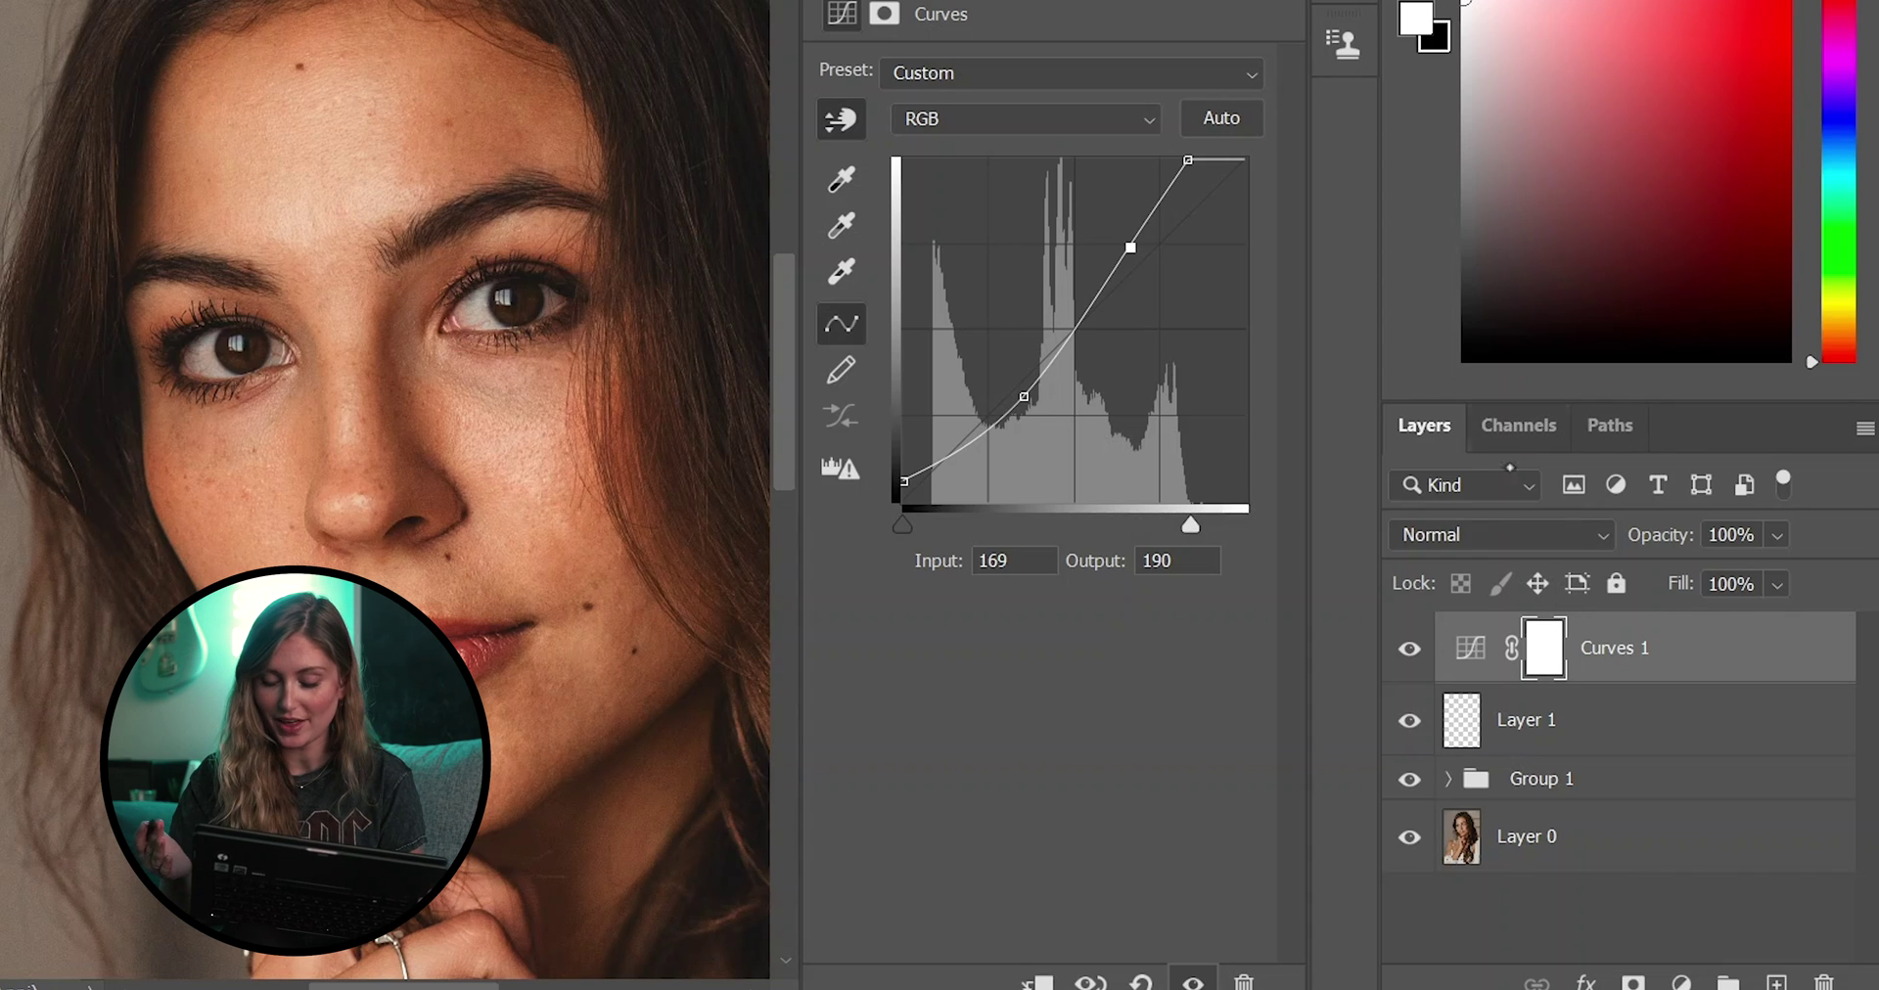
Step: Set the Curves 1 layer's blend mode to Luminosity and invert its mask to black
click(1538, 534)
key(shift+alt+o)
key(shift+alt+f)
key(shift+alt+y)
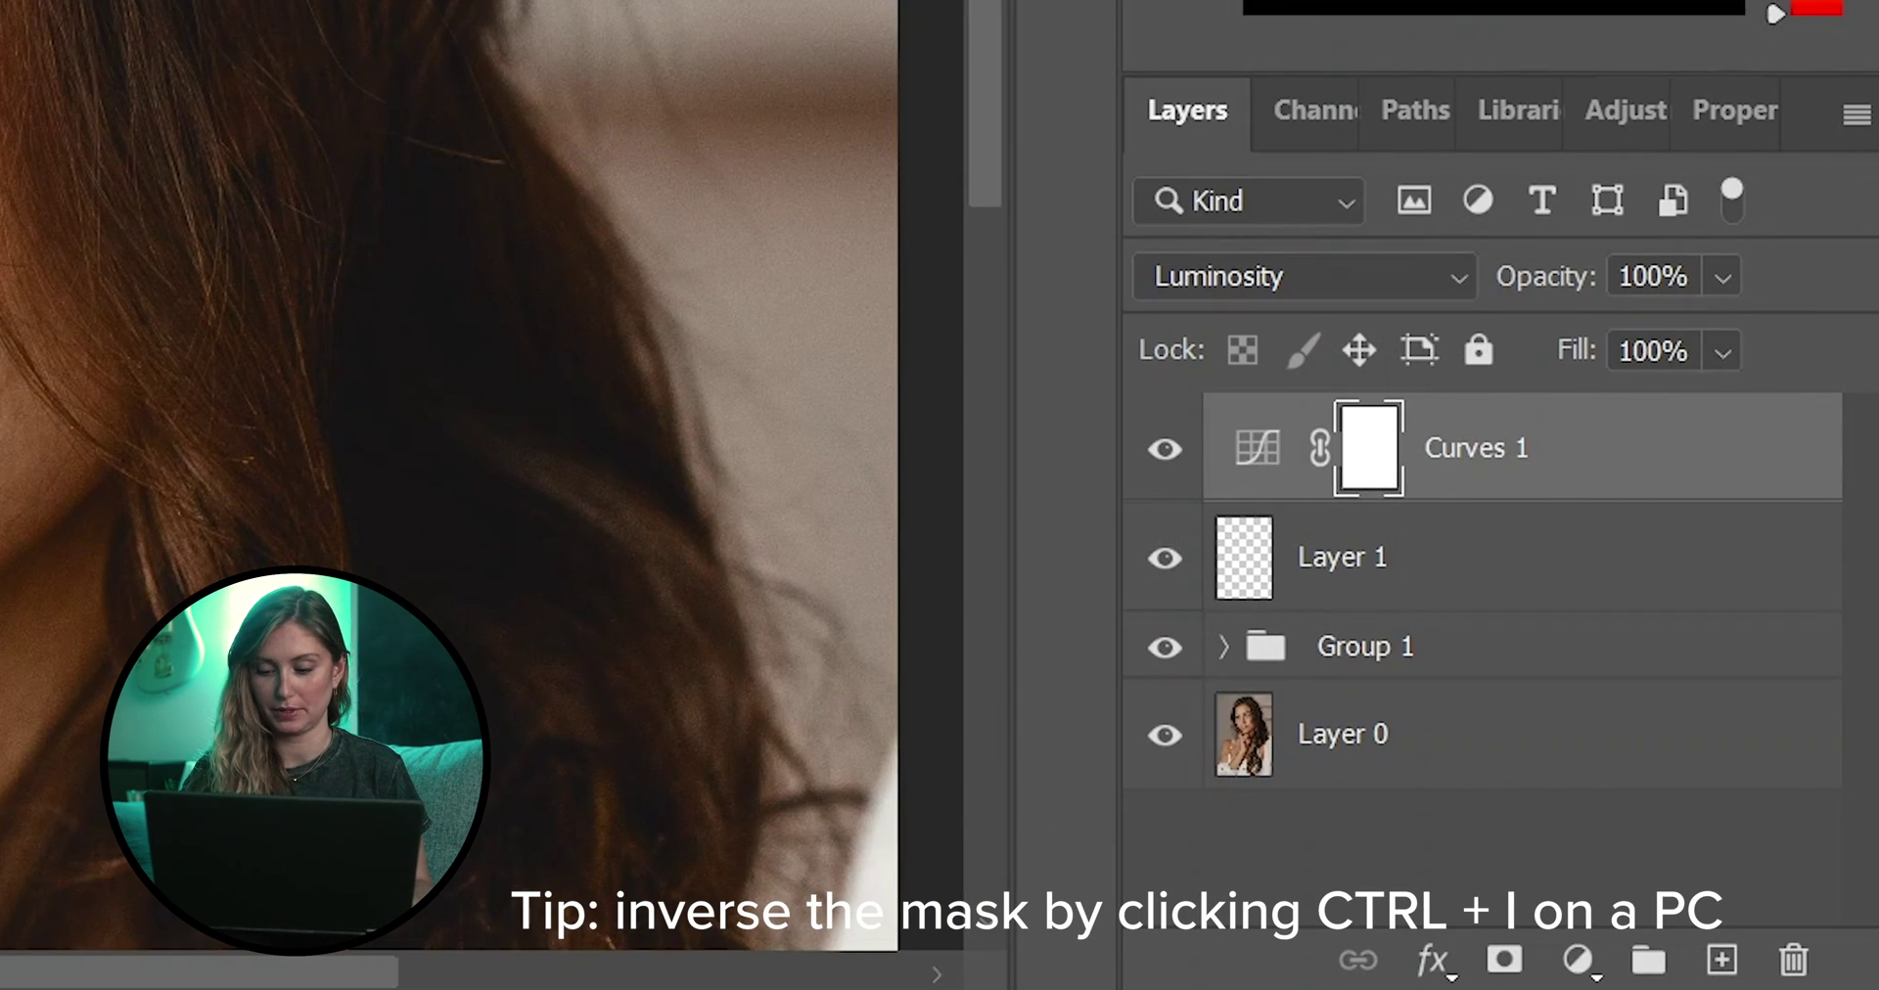
key(ctrl+i)
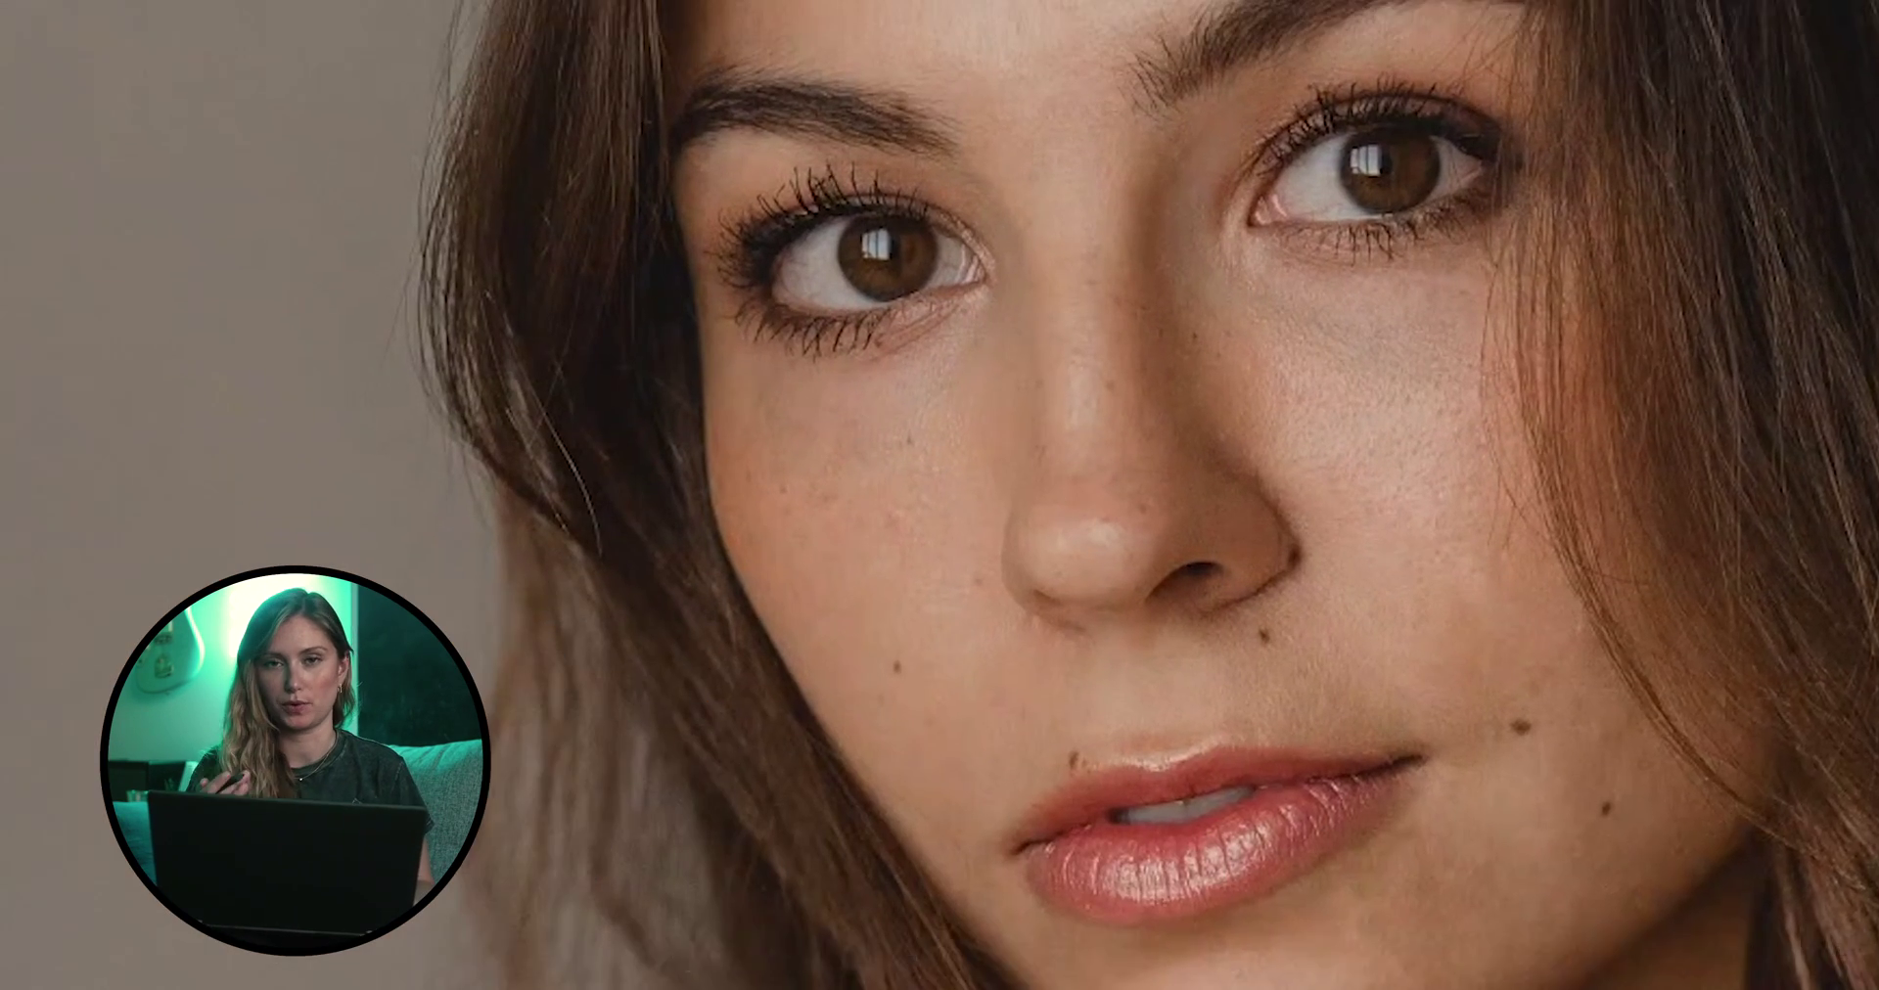
Step: Brush white over the face on the Curves 1 mask at 57% layer opacity and compare the layer hidden and shown
key(b)
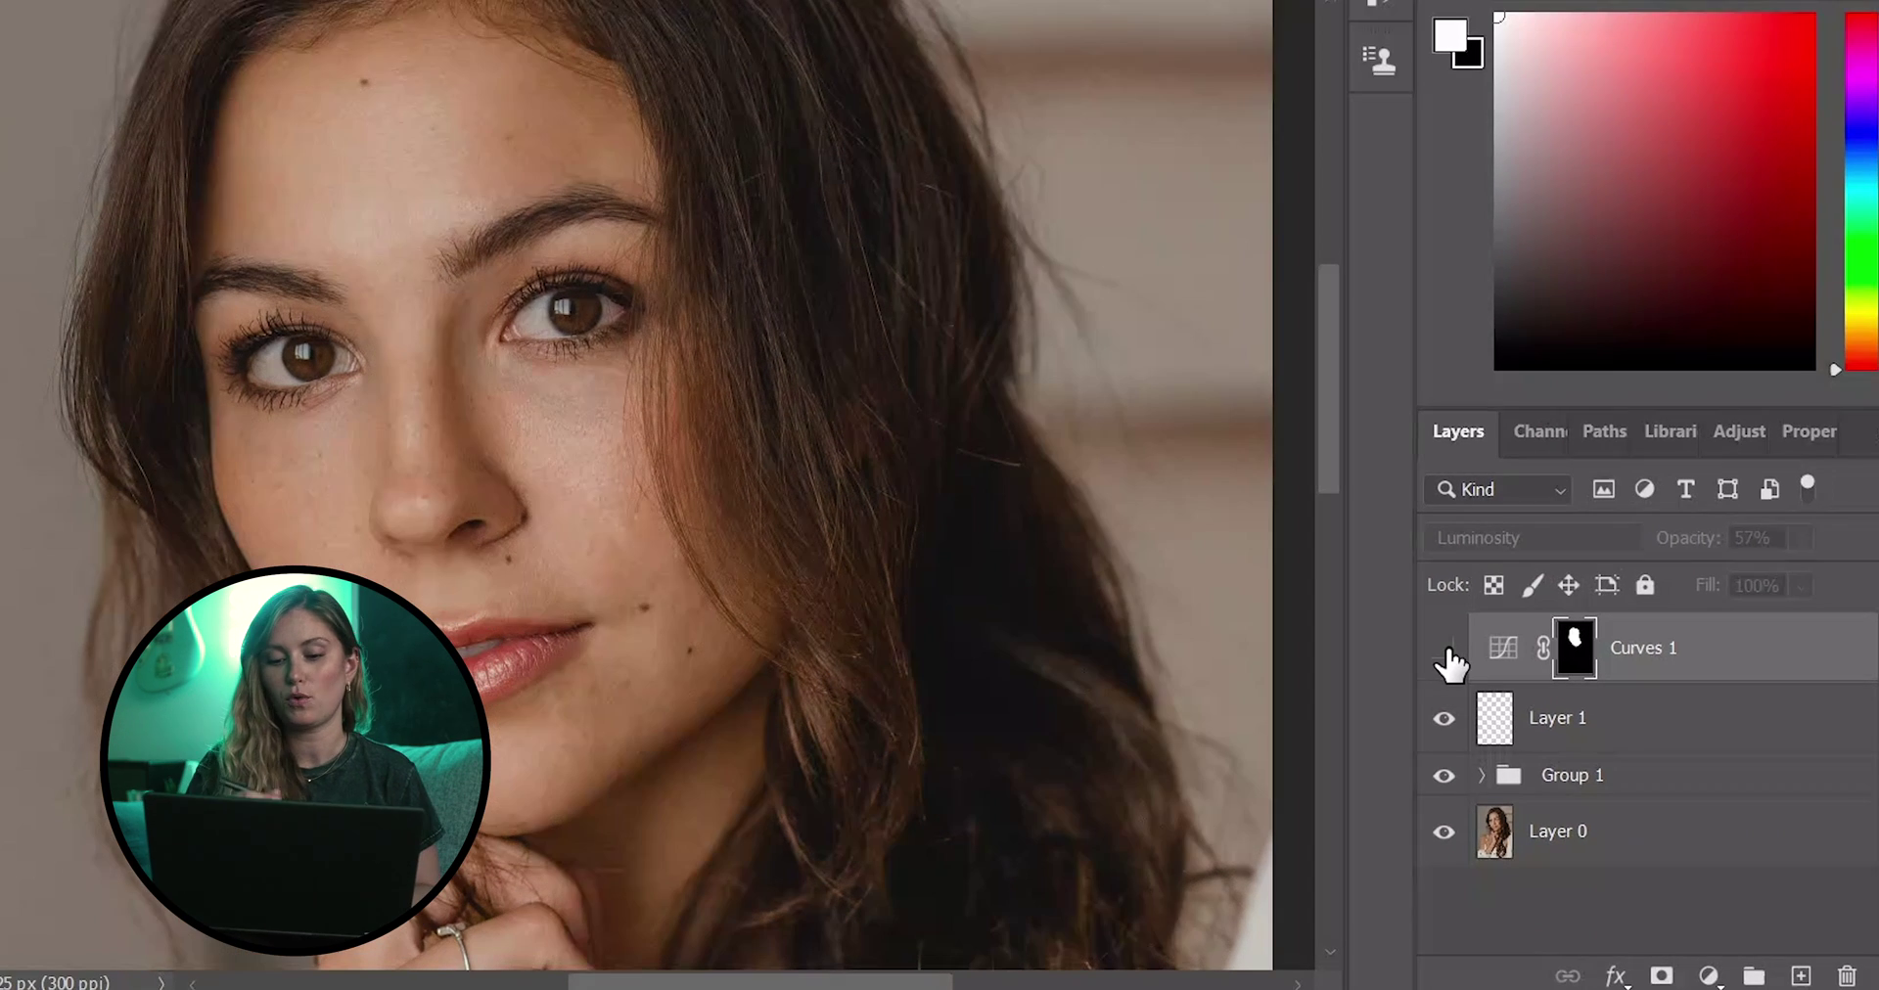
click(1324, 577)
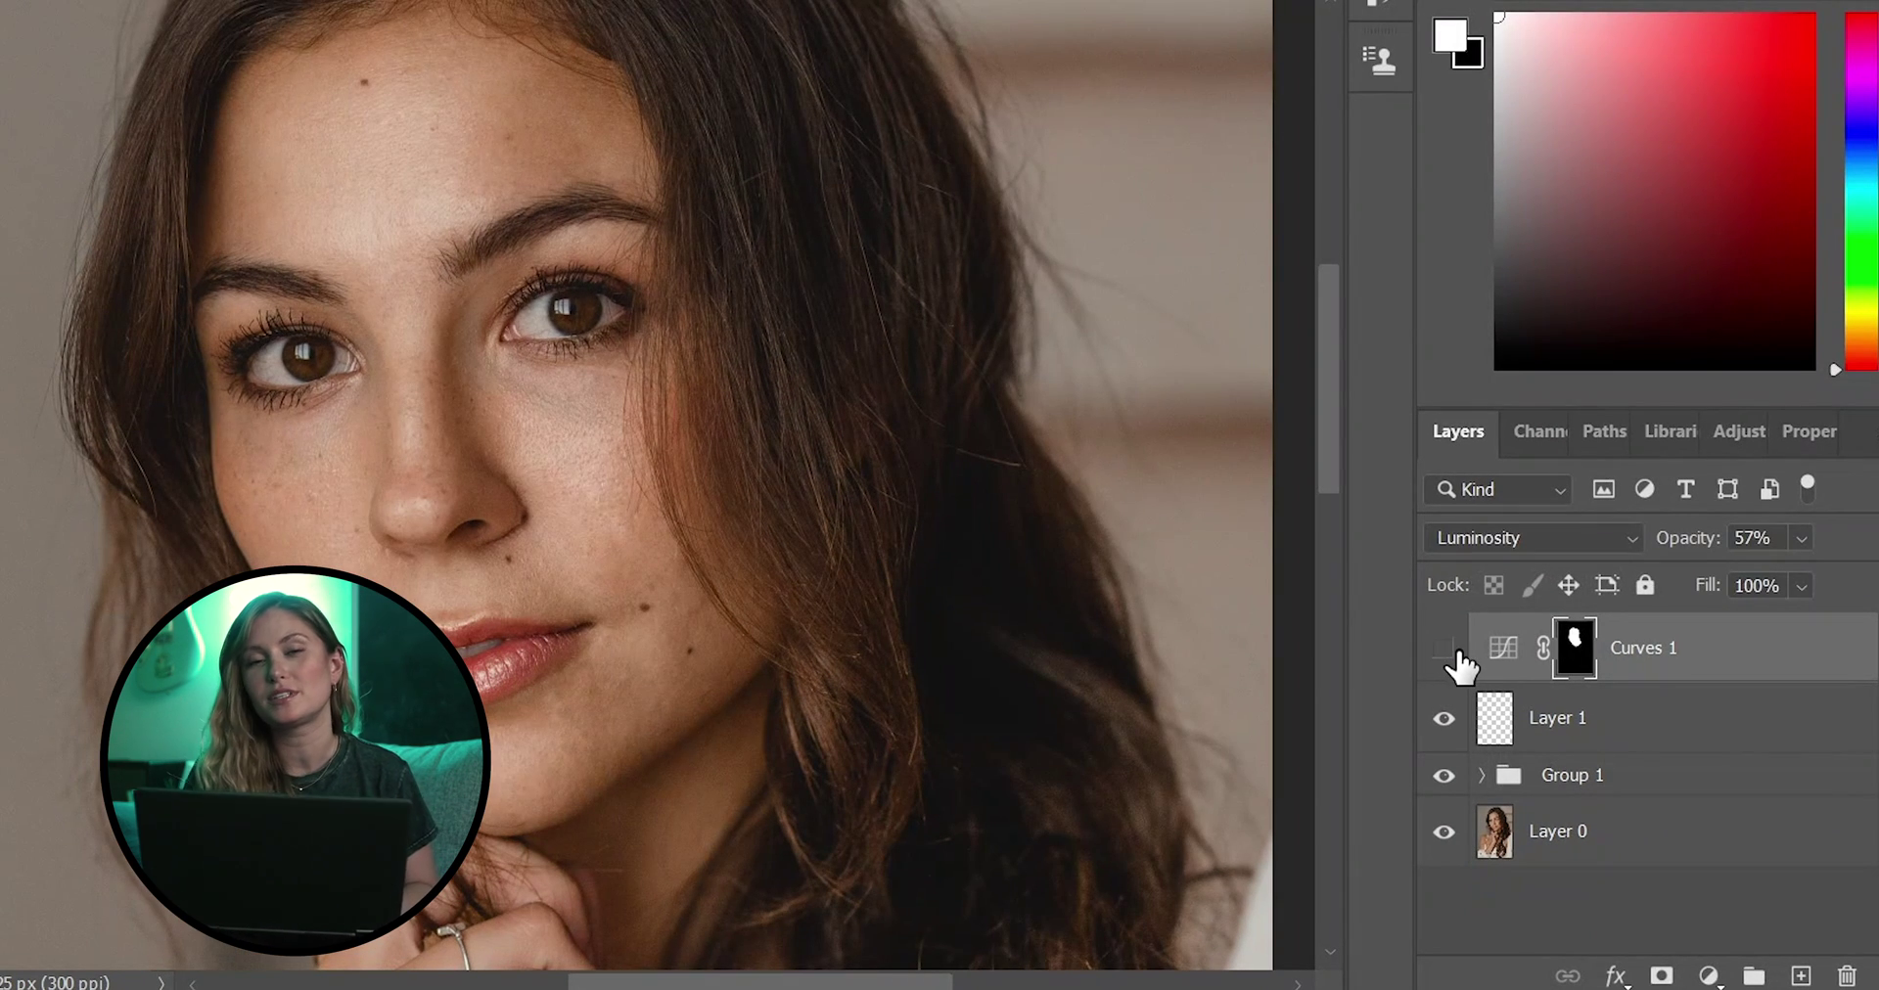
click(1450, 649)
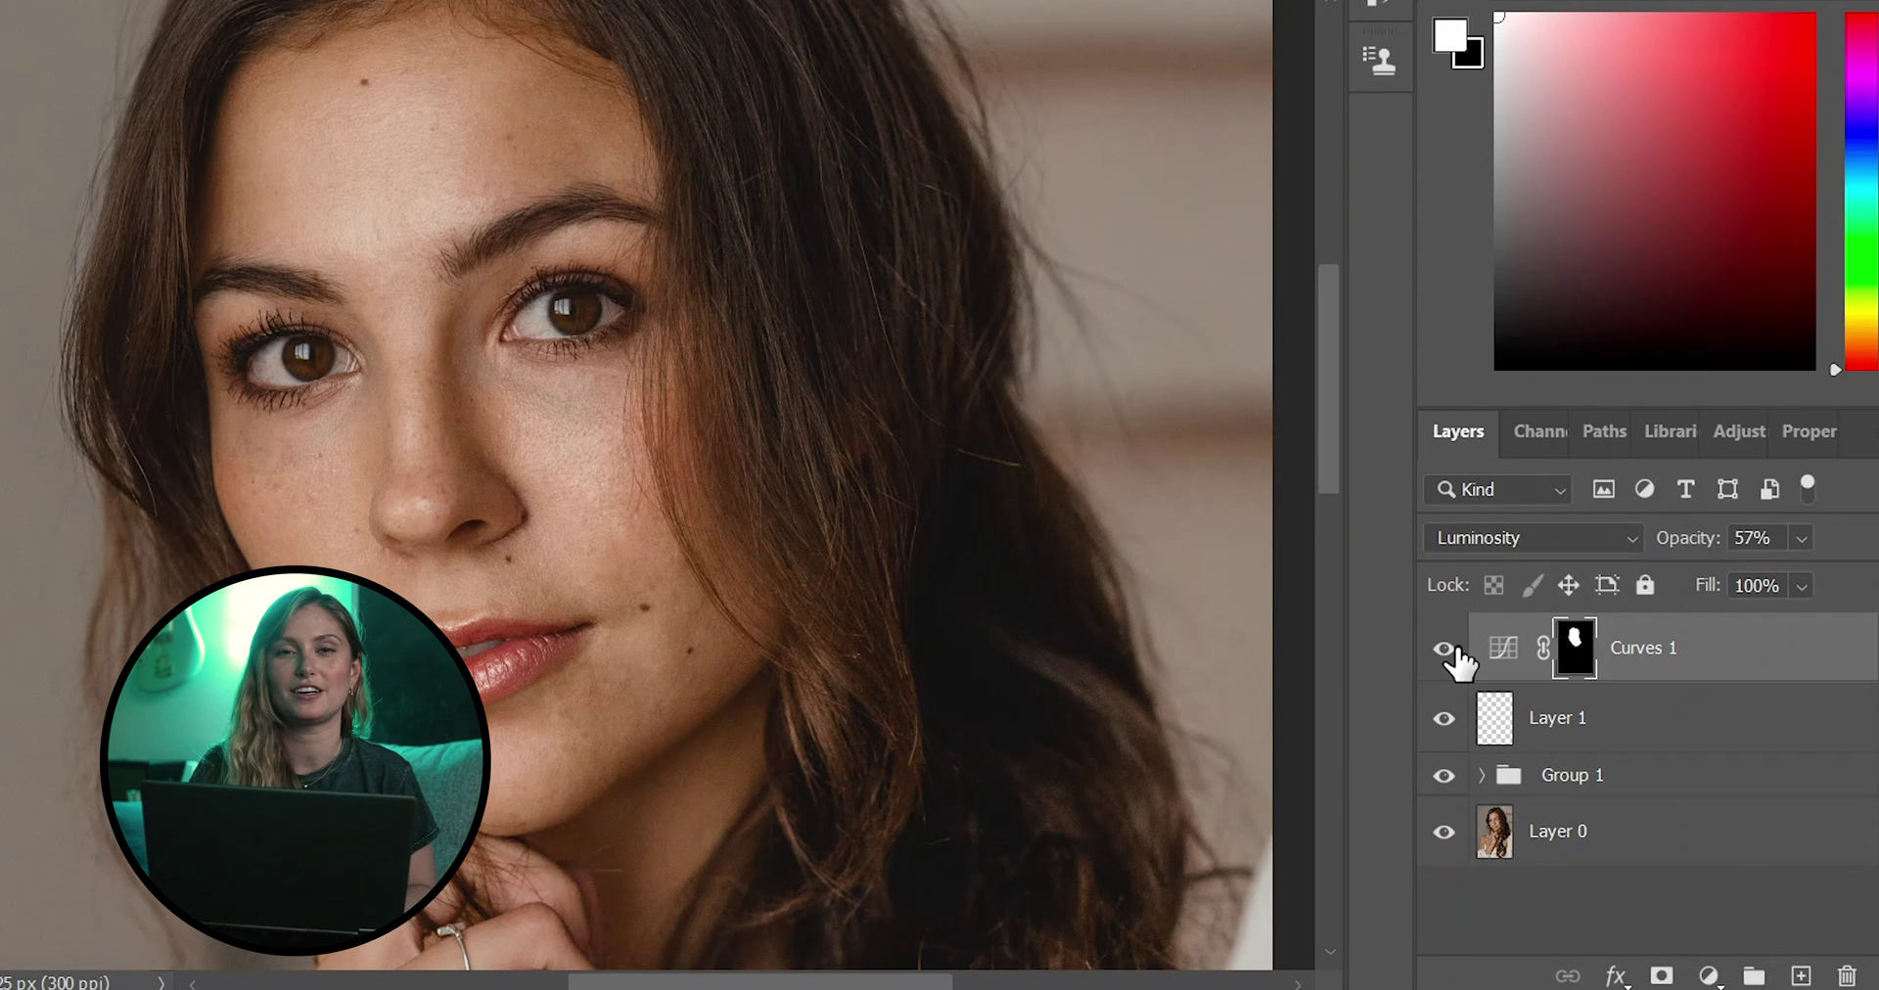
Step: Expand Group 1 and select its color layer for painting
click(1480, 775)
scroll(1868, 729, down, 1)
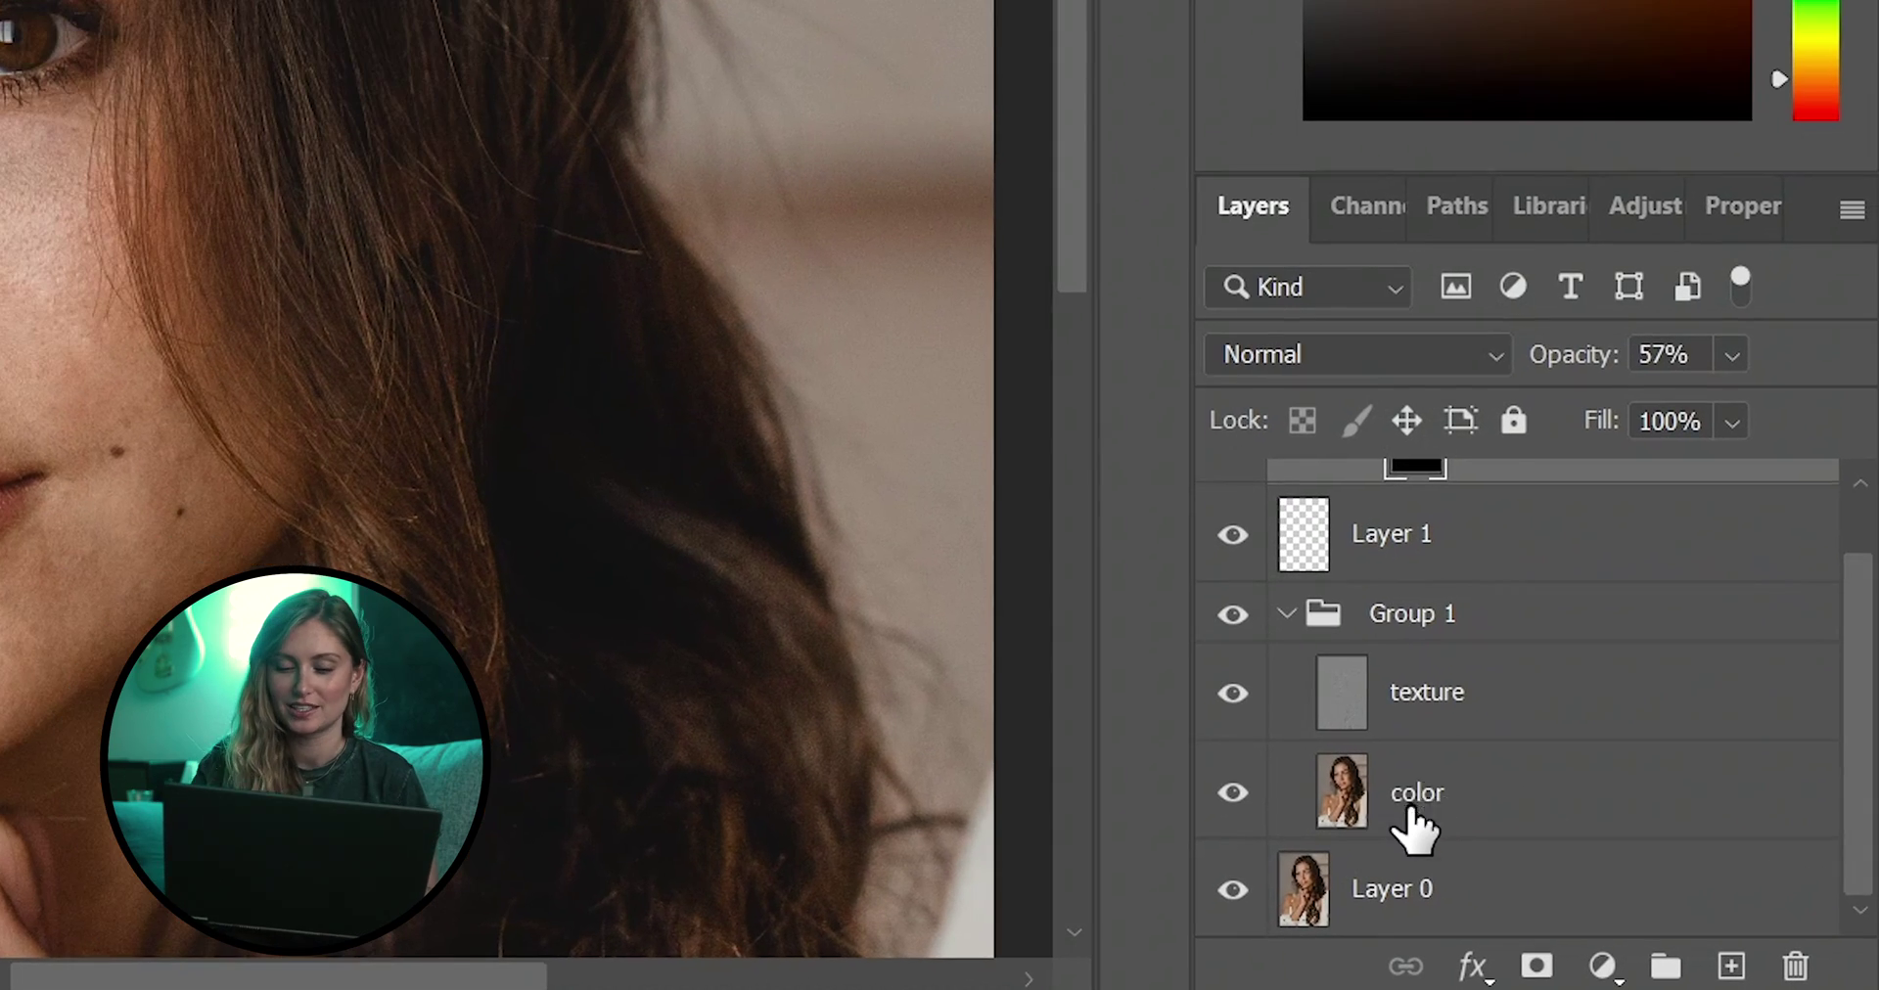
click(1560, 866)
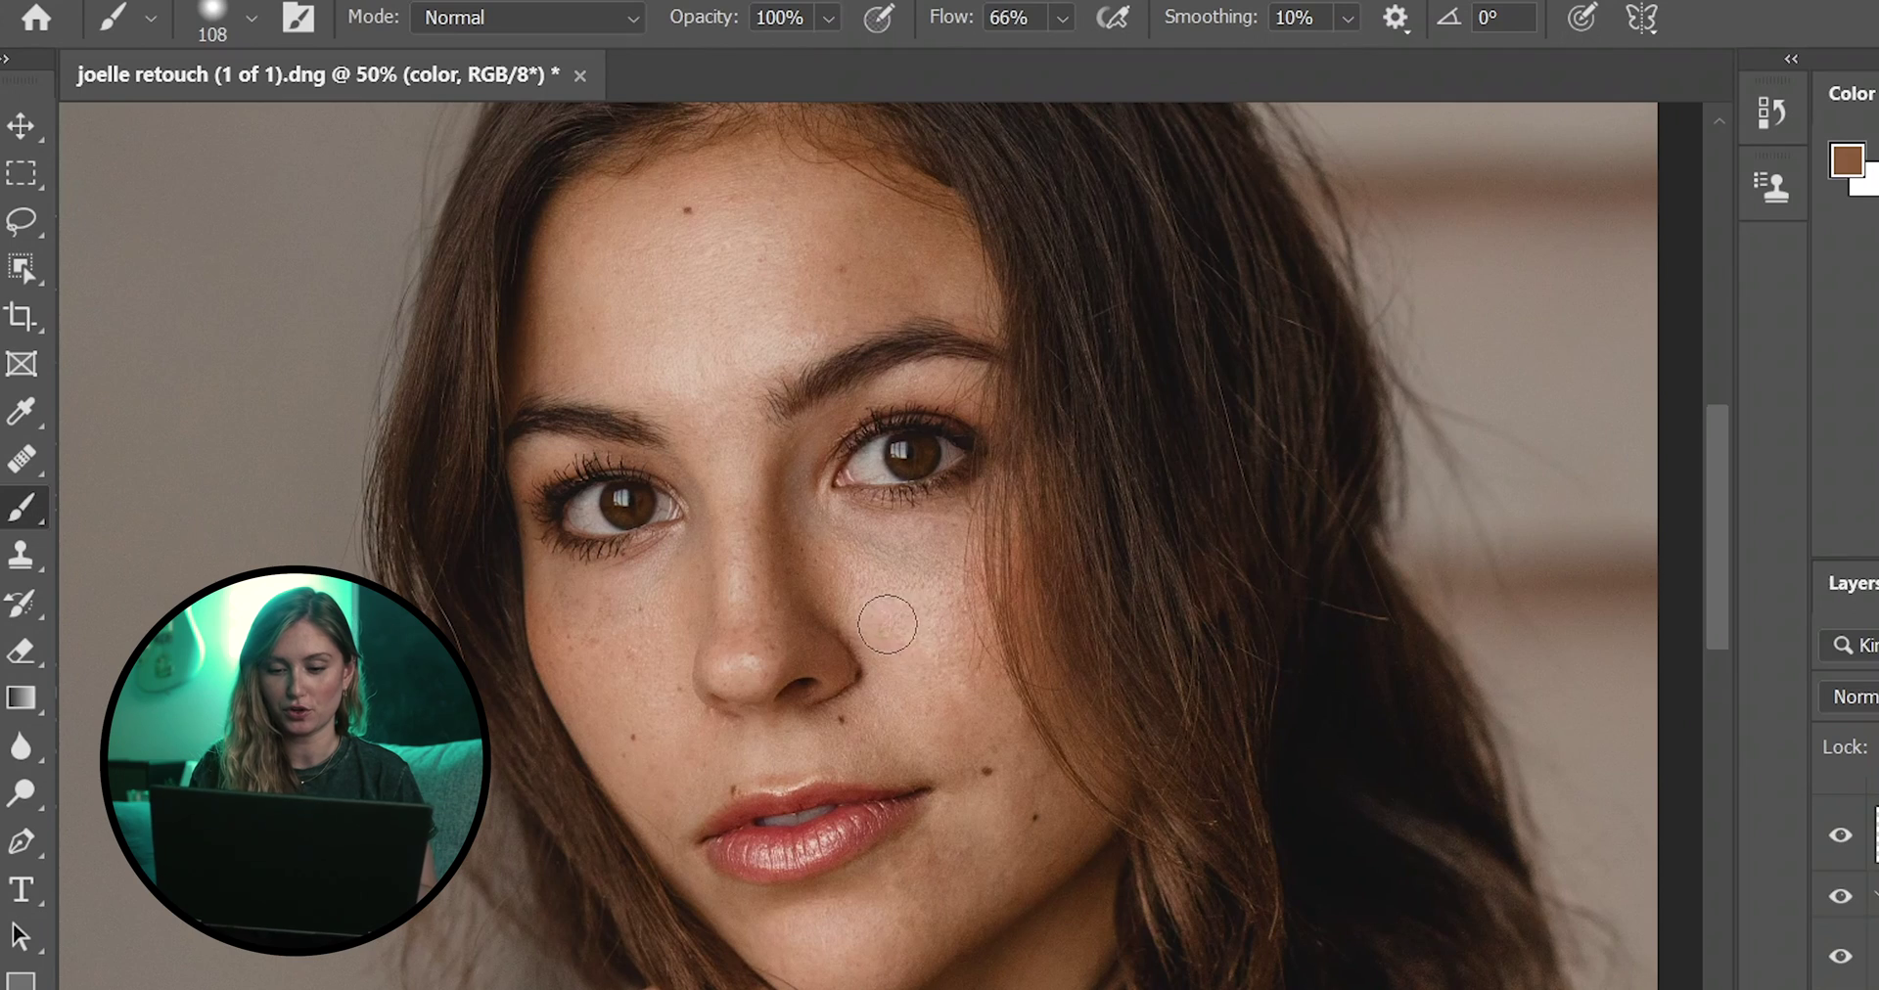
Step: Sample the skin tone from the cheek below the eye and set the brush flow to 2%
alt+click(886, 624)
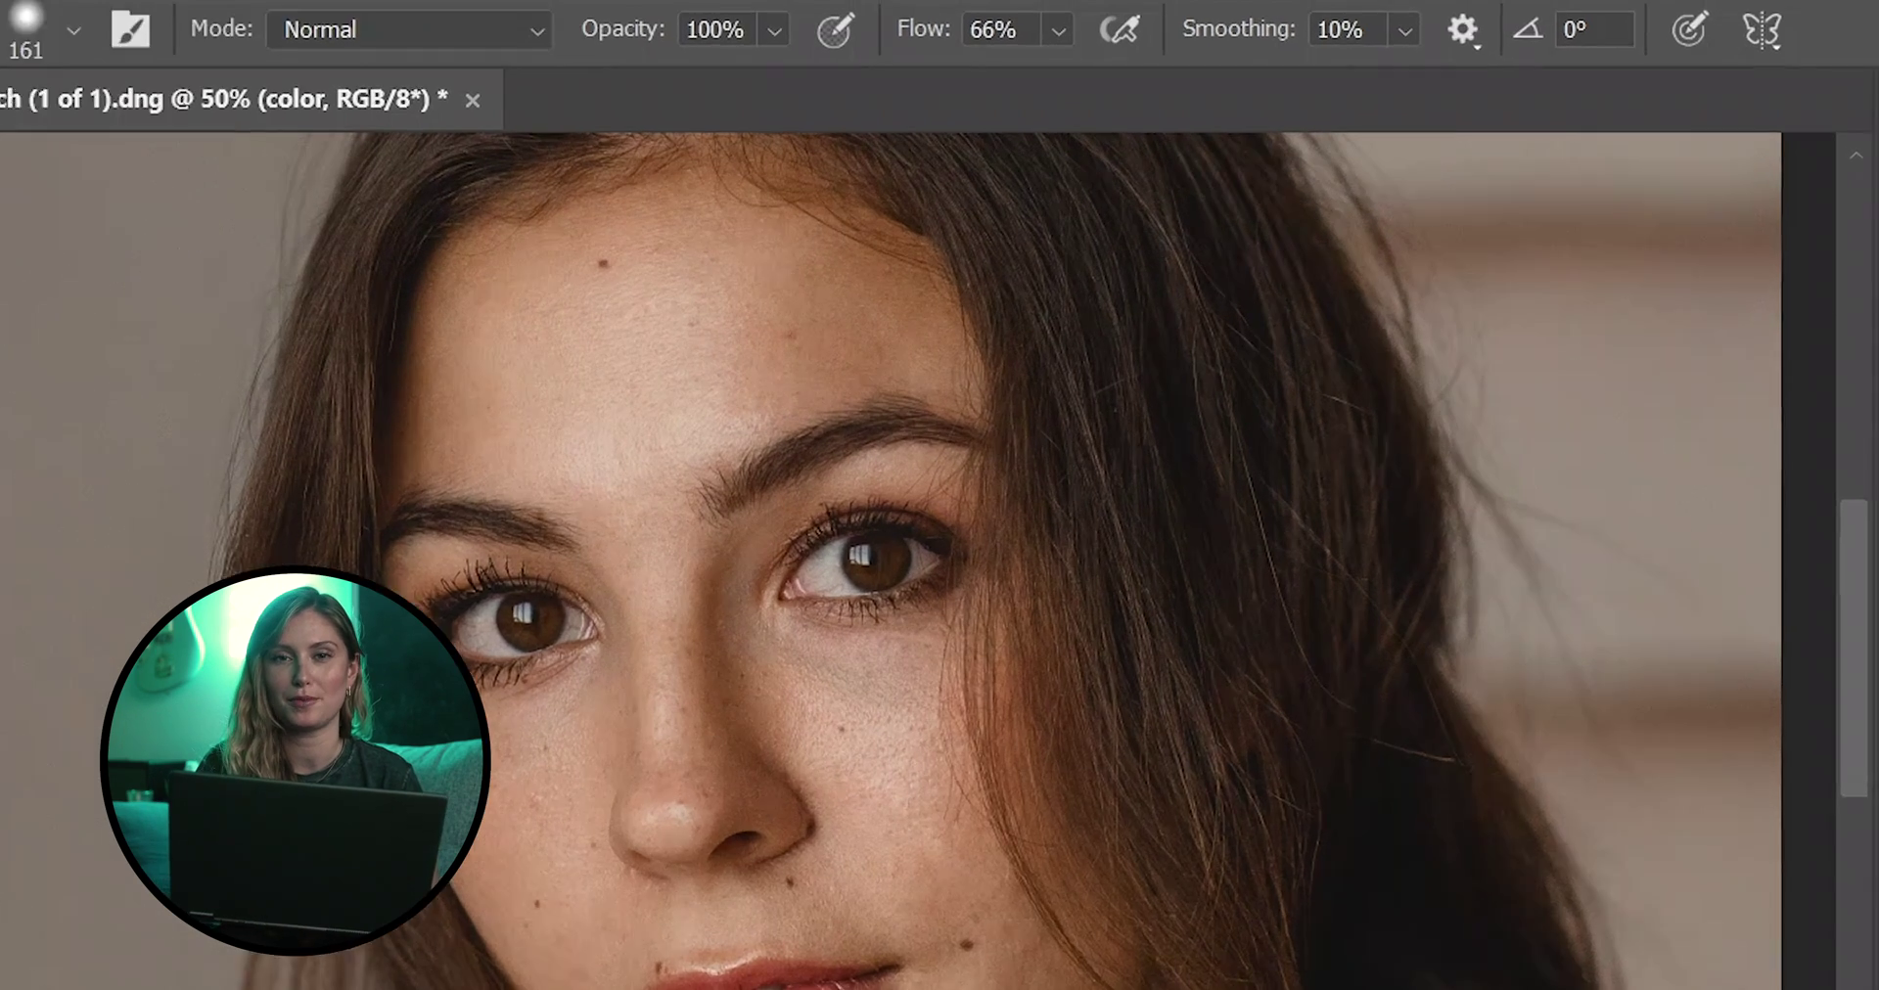
text(1)
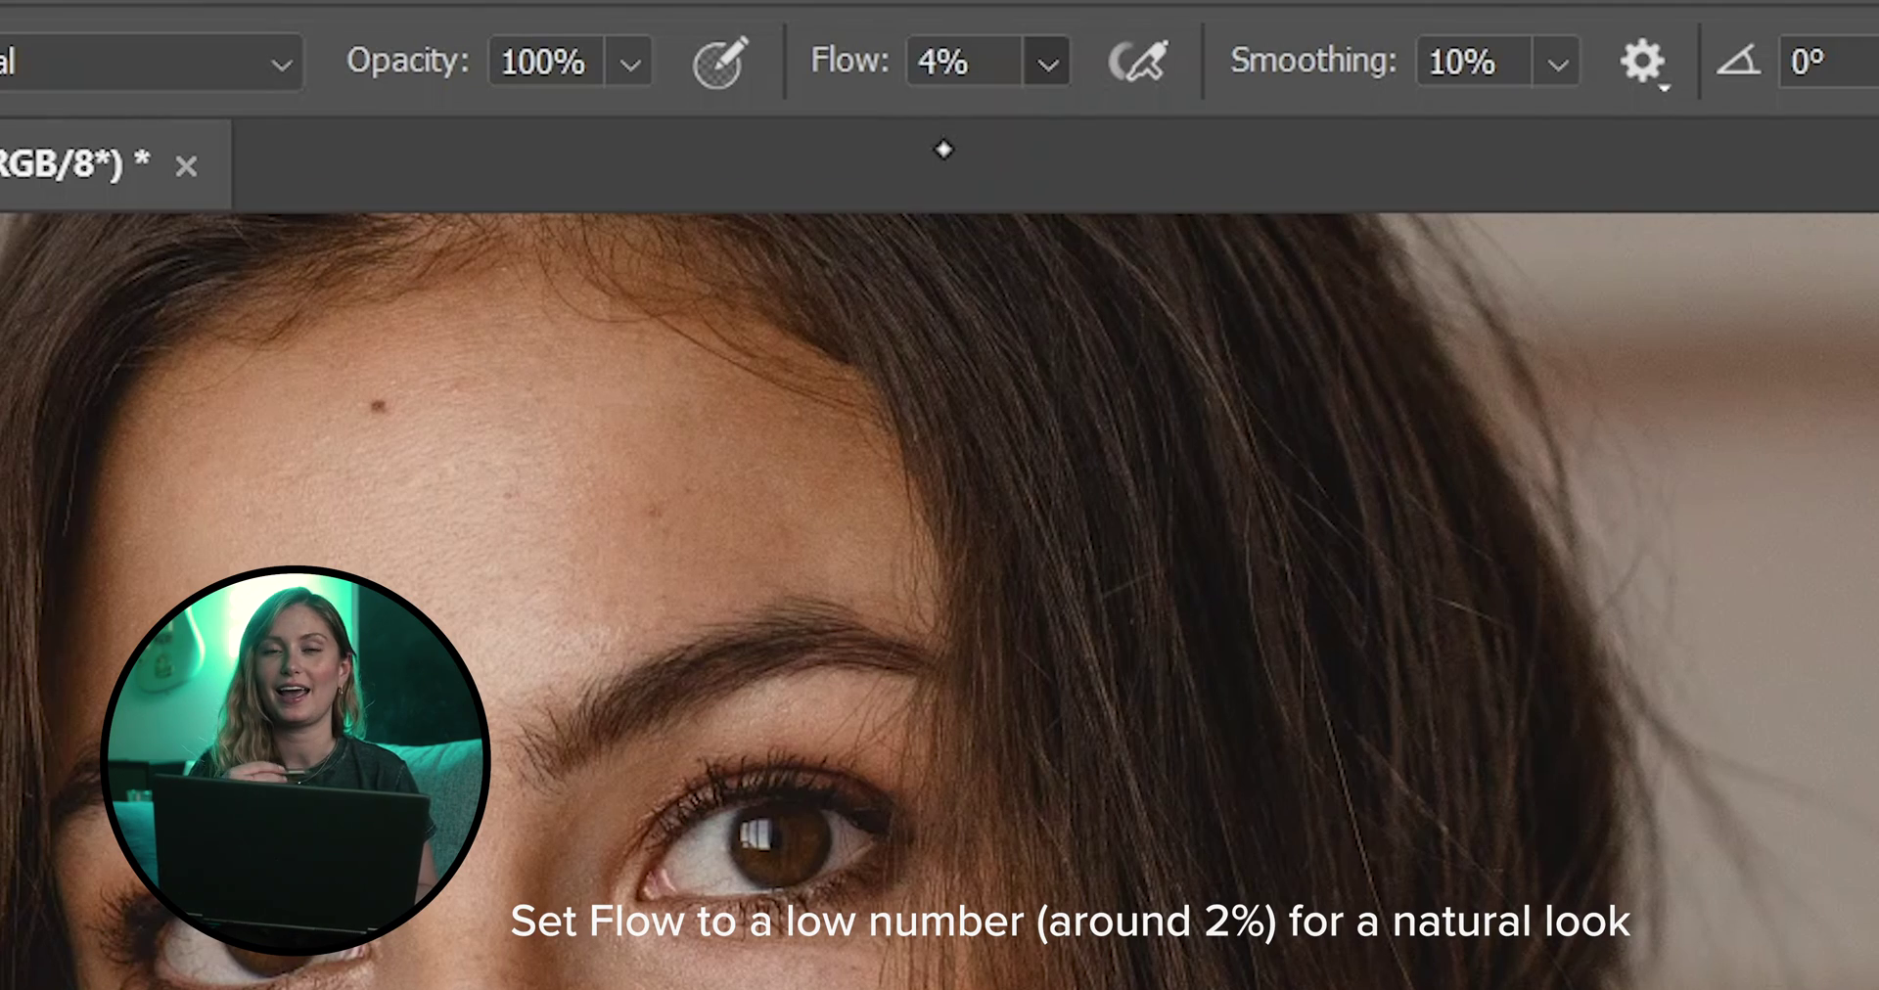
text(2)
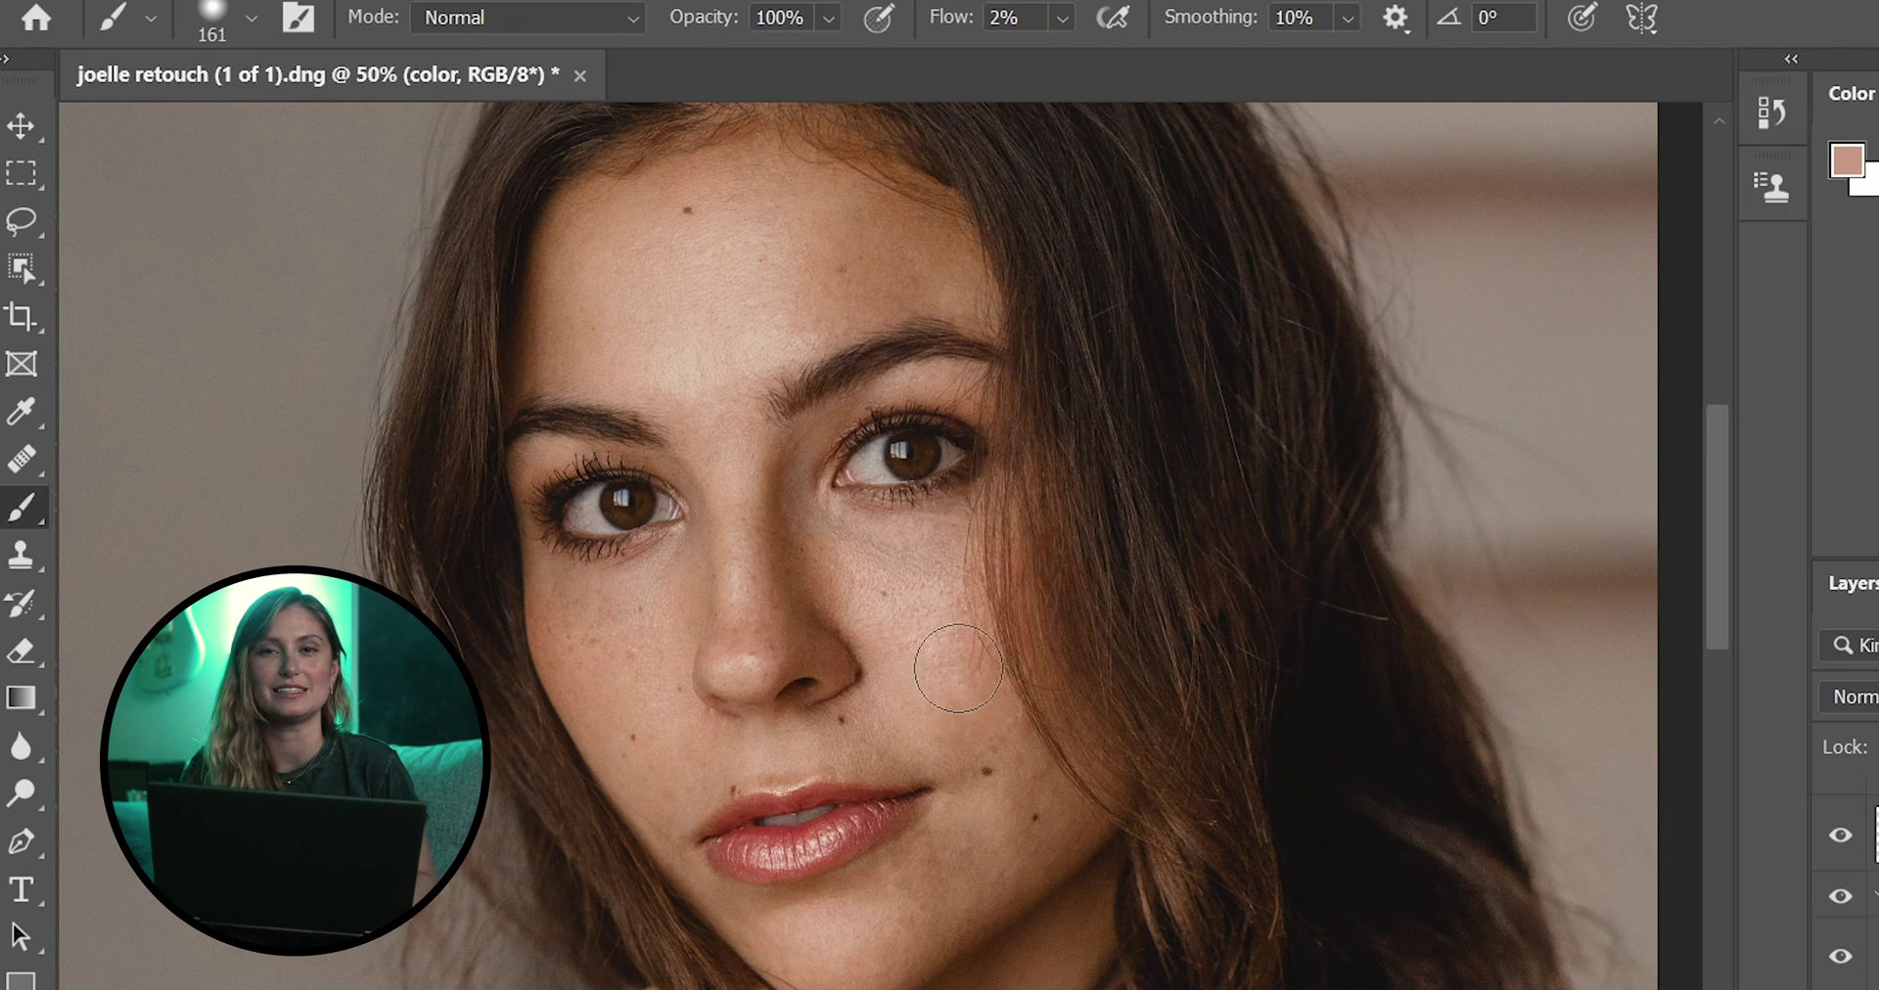
Step: Even out the skin on the color layer with Brush tones sampled from the cheek, forehead, nose area and chin
alt+click(912, 610)
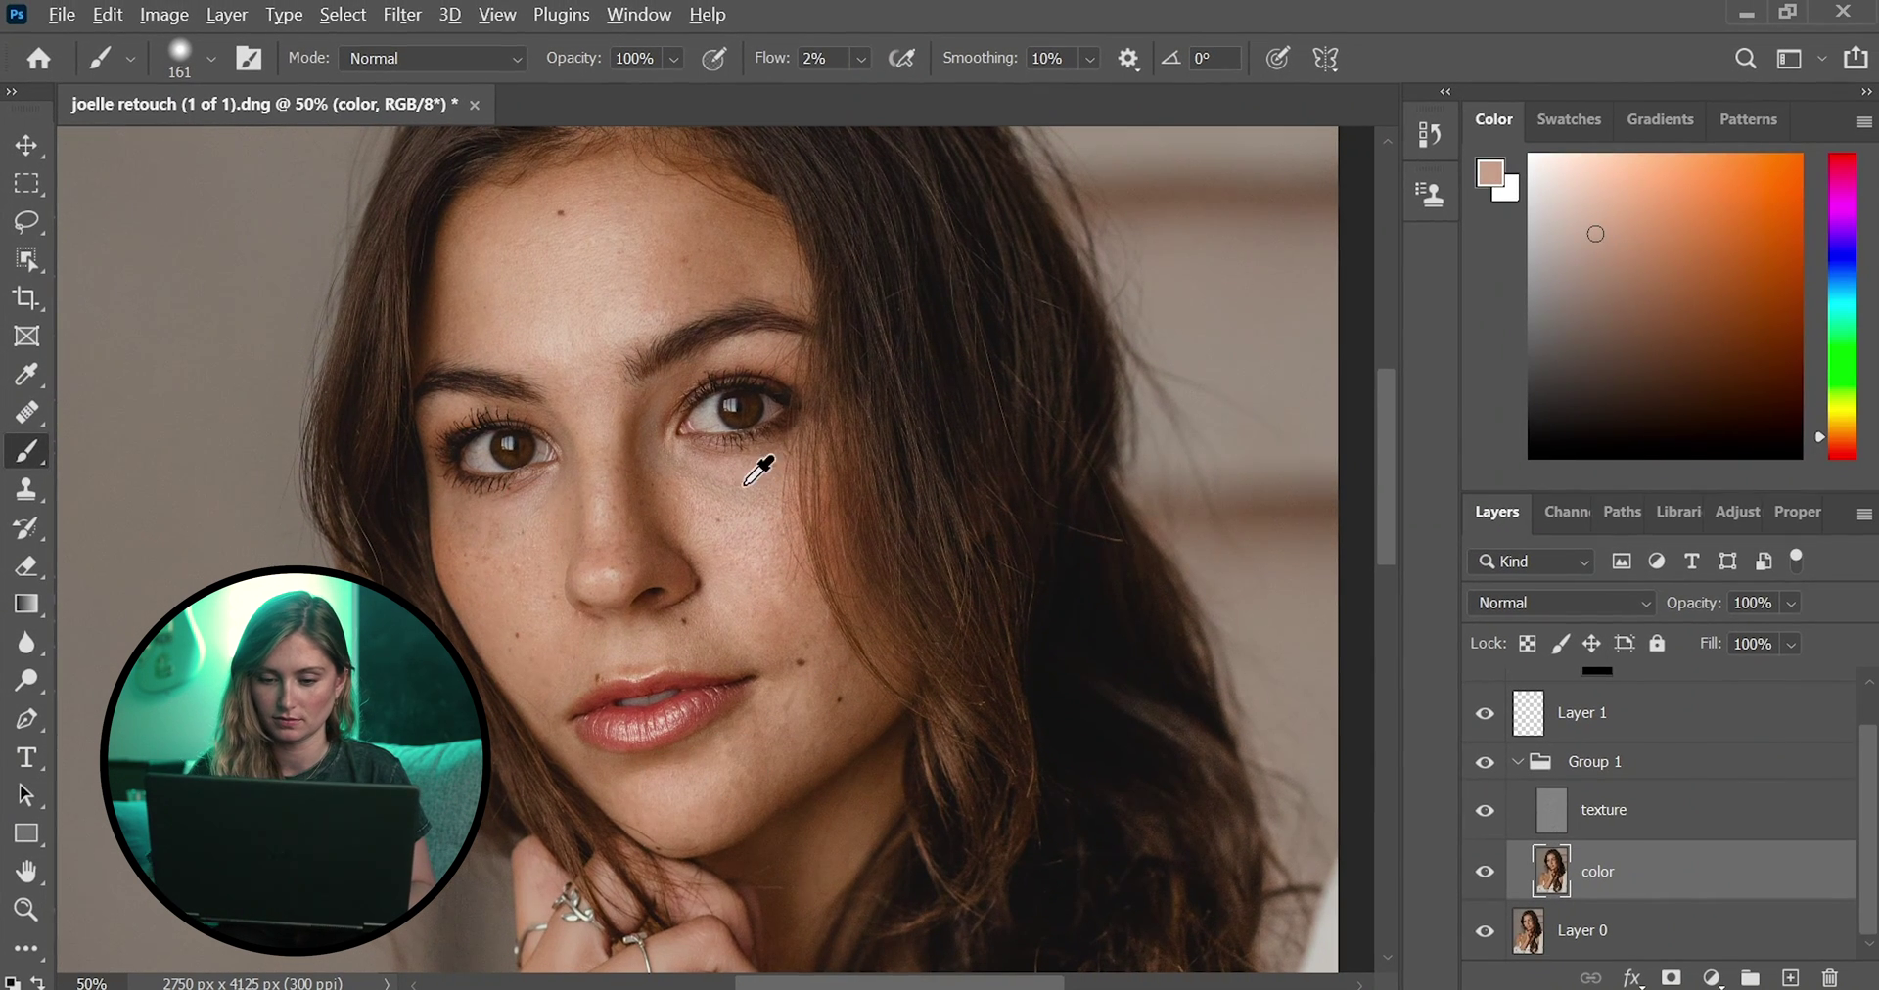
alt+click(705, 246)
alt+click(679, 491)
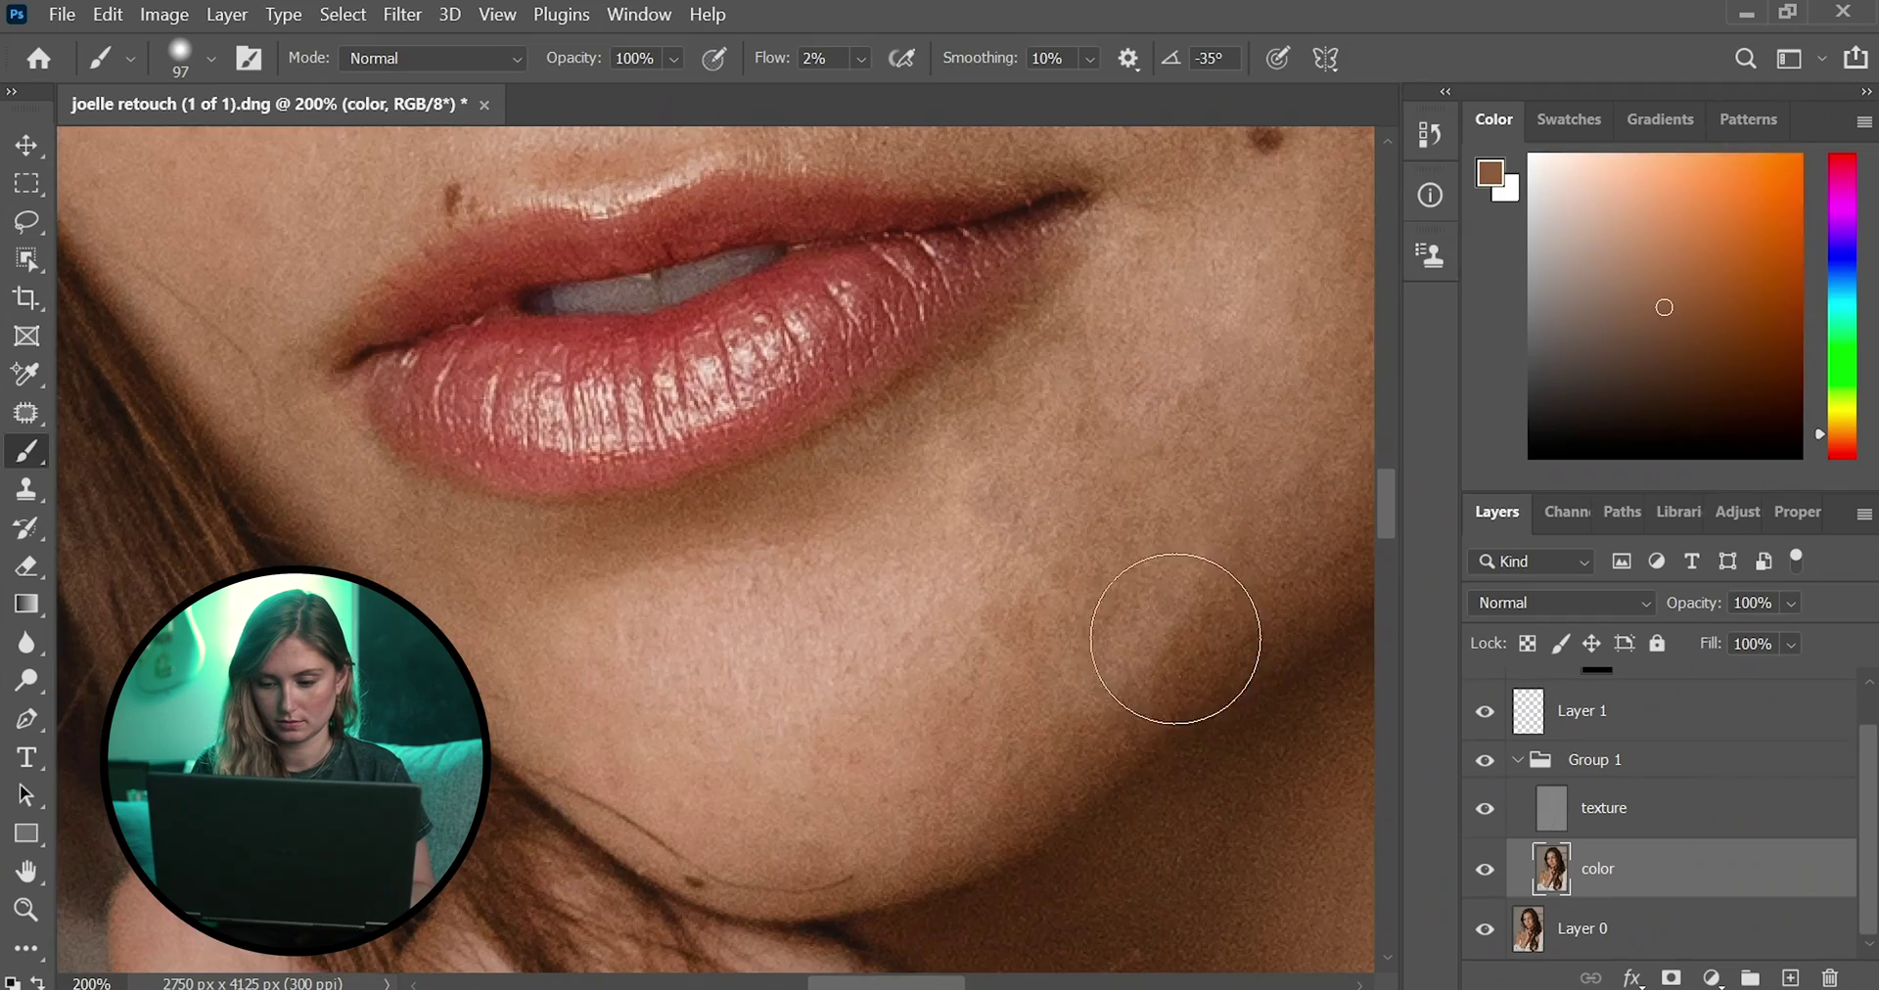
key(ctrl+minus)
alt+click(782, 564)
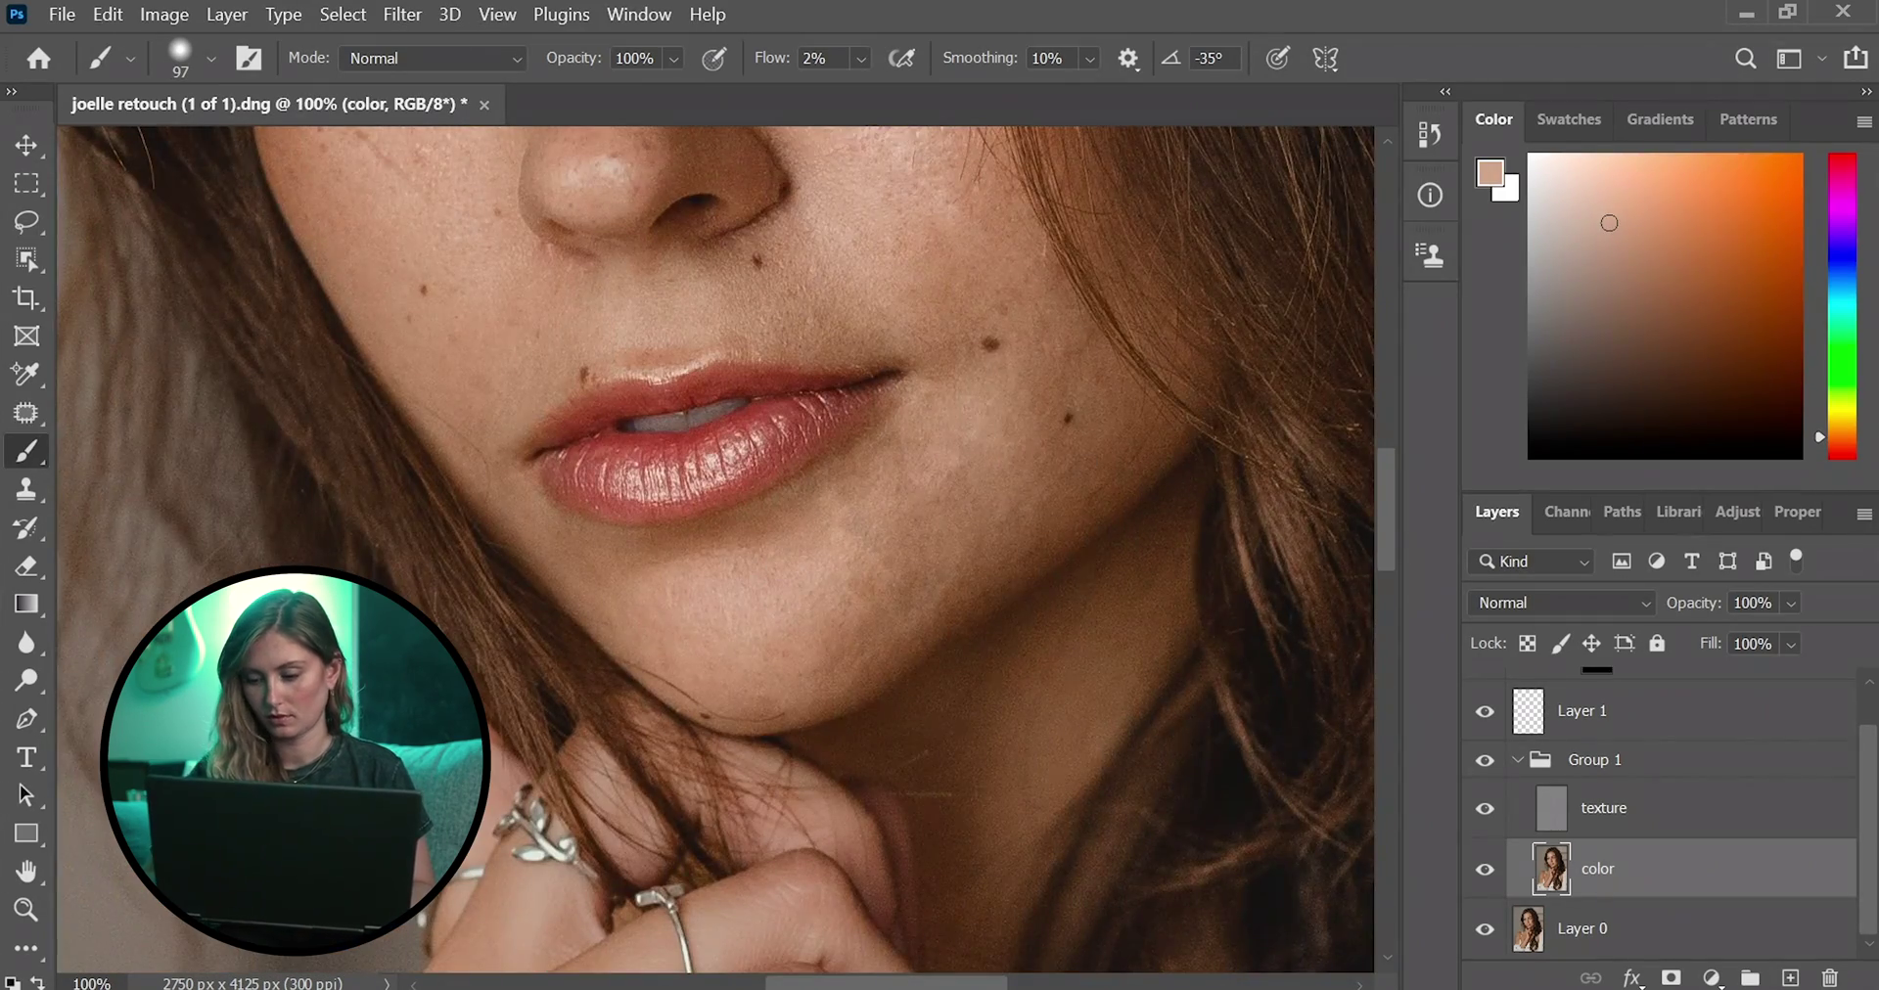
Step: Enlarge the brush to 228 px and sample the shadow tone along the side of the nose
scroll(841, 831, up, 3)
key(bracketright)
key(bracketright)
key(bracketright)
key(bracketright)
key(bracketright)
key(bracketright)
scroll(401, 528, up, 1)
alt+click(712, 492)
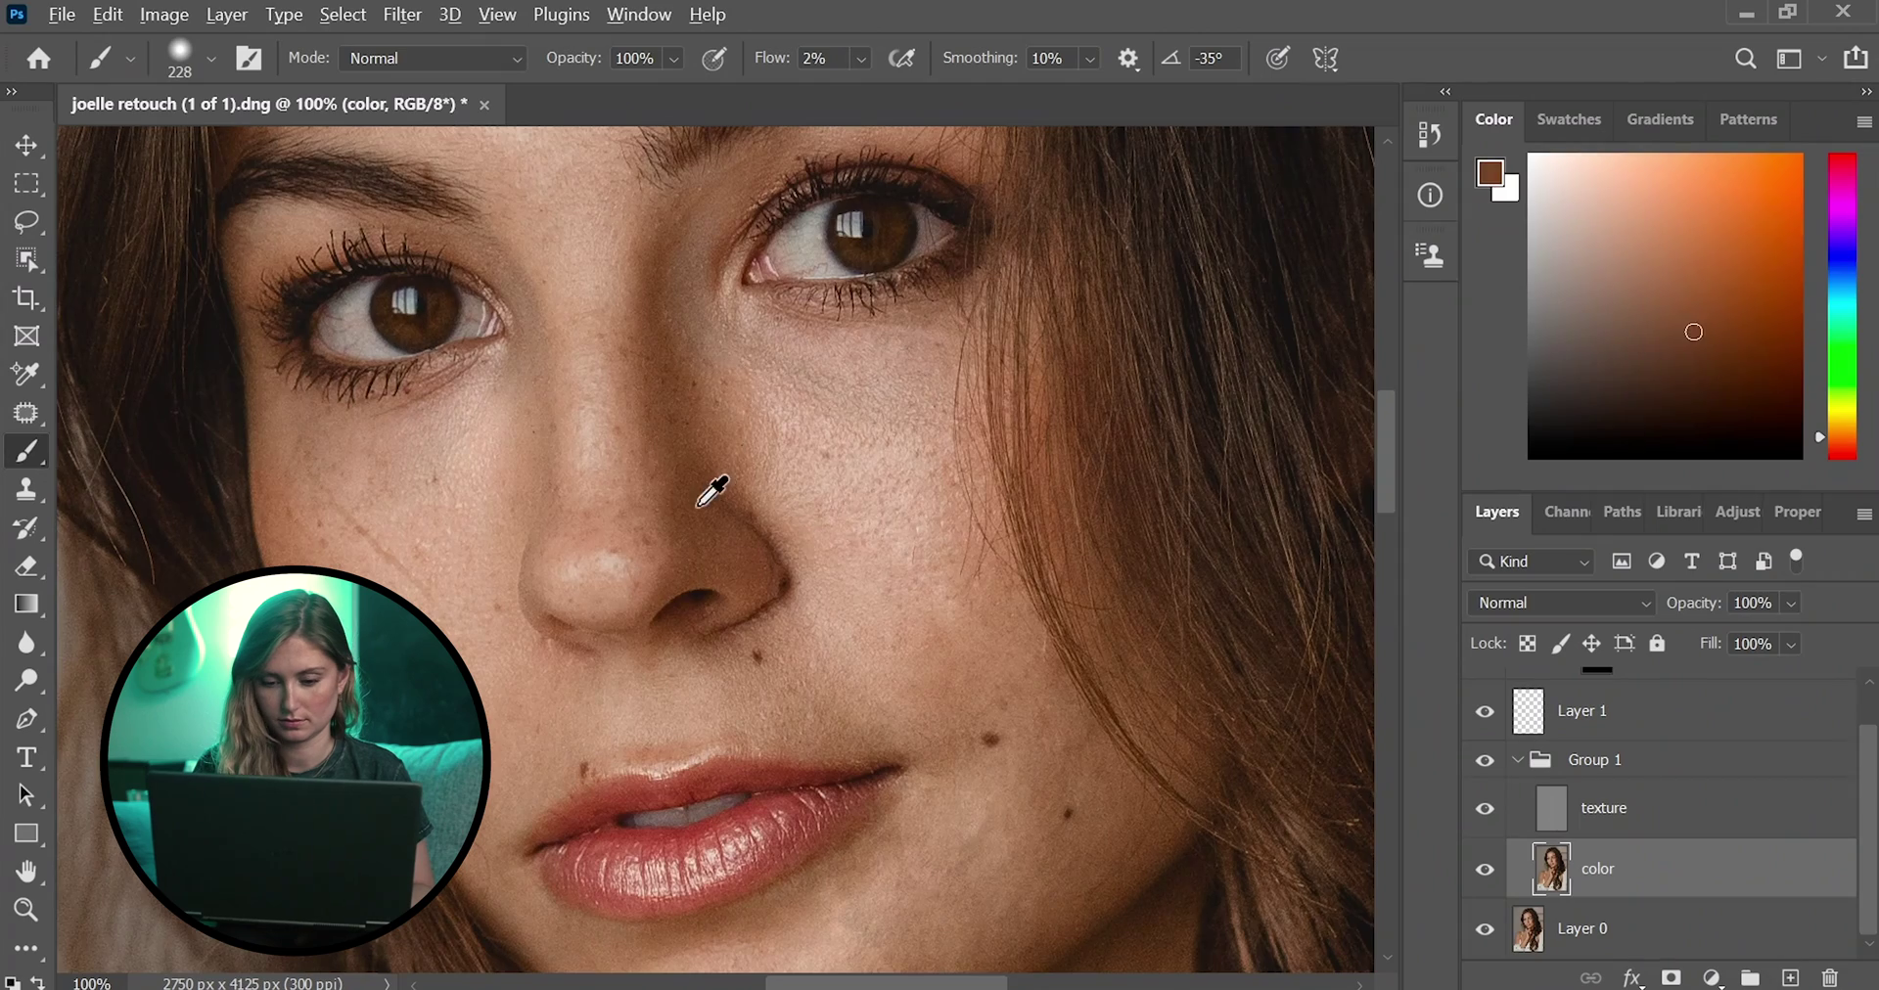
Step: Select the Curves 1, Layer 1 and Group 1 layers together and collapse Group 1
scroll(712, 492, up, 3)
key(ctrl+minus)
key(ctrl+minus)
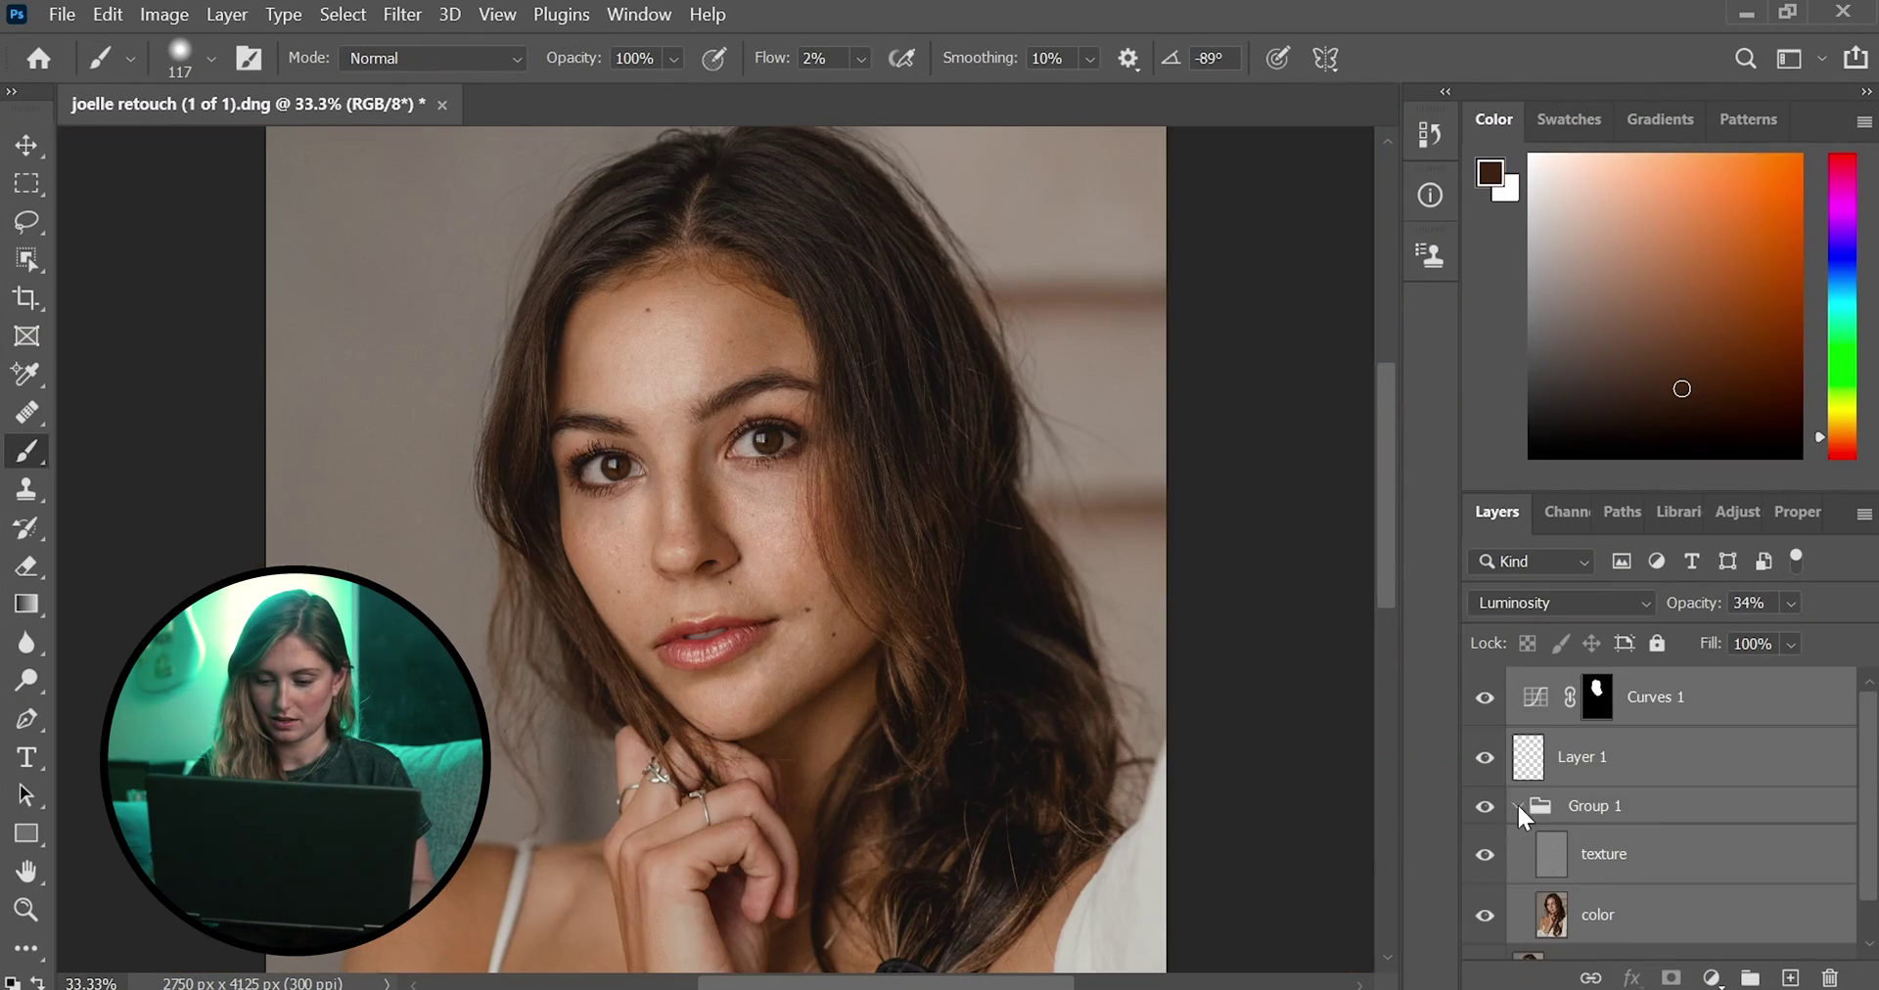
click(1518, 805)
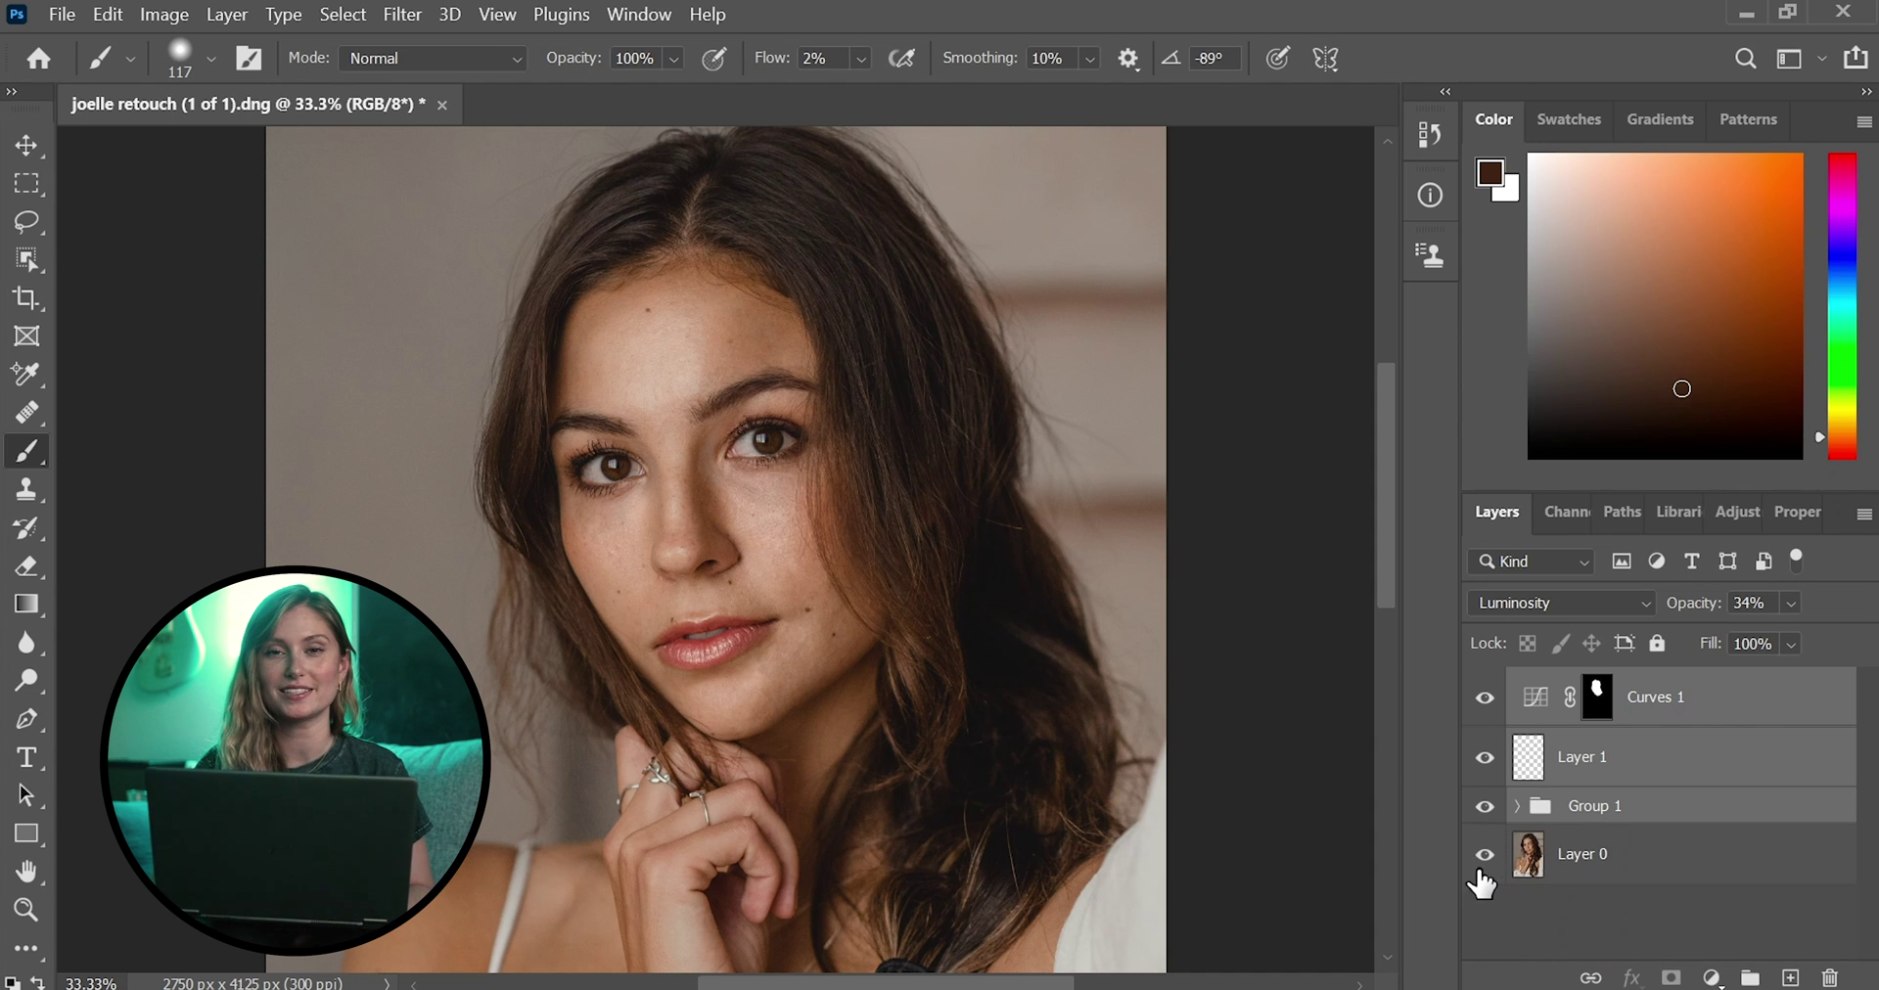